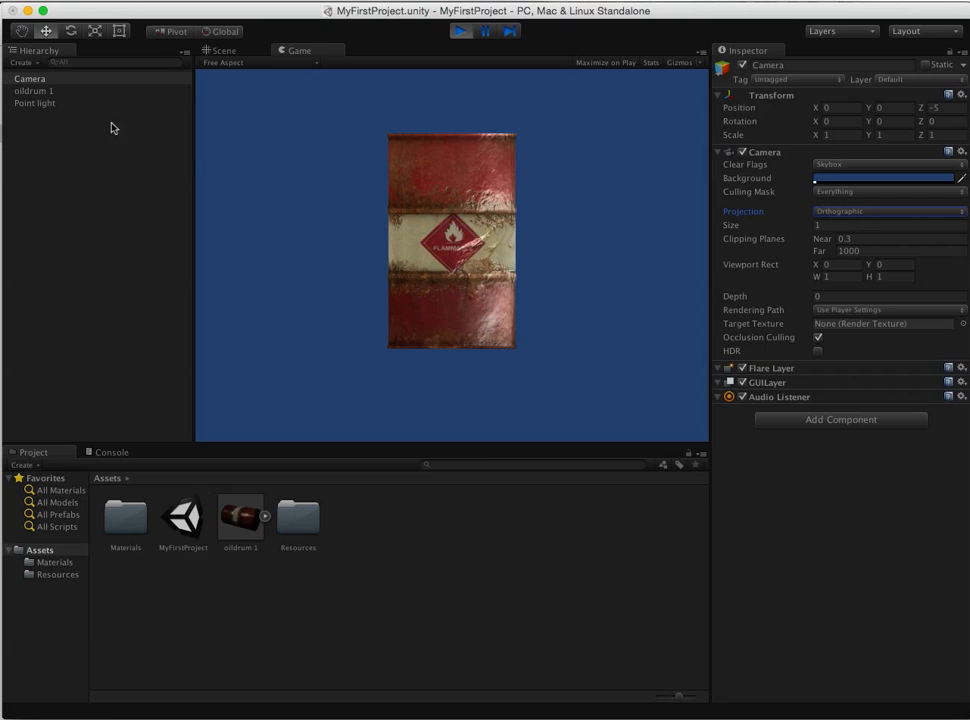
- Show the Scene view and select the oil drum and the camera there in turn
{"action": "left_click", "coordinate": [40, 80]}
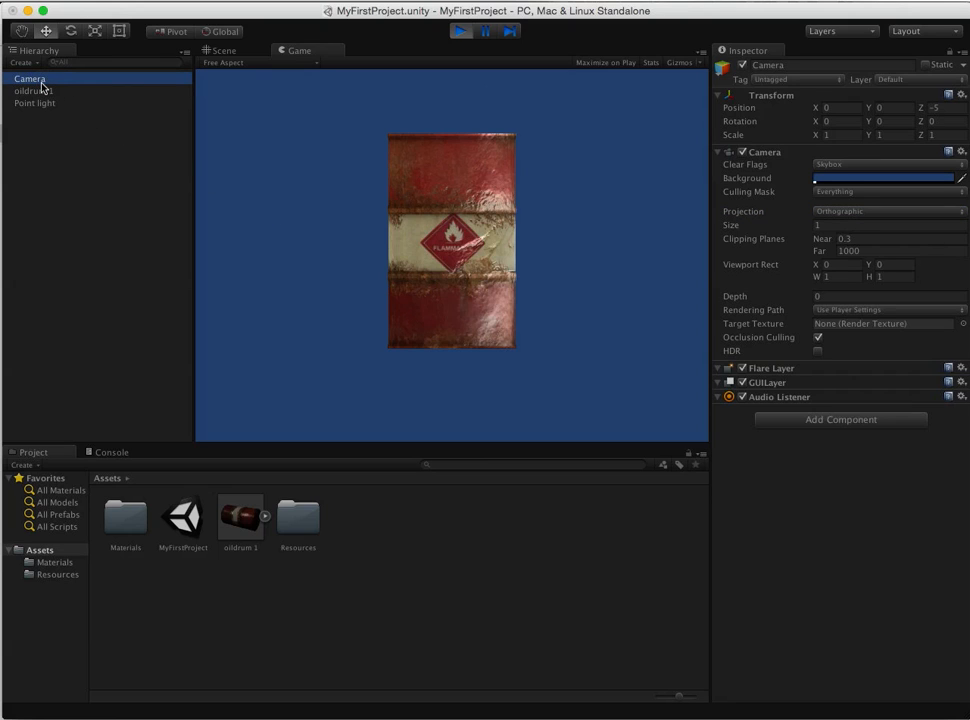
{"action": "left_click", "coordinate": [224, 51]}
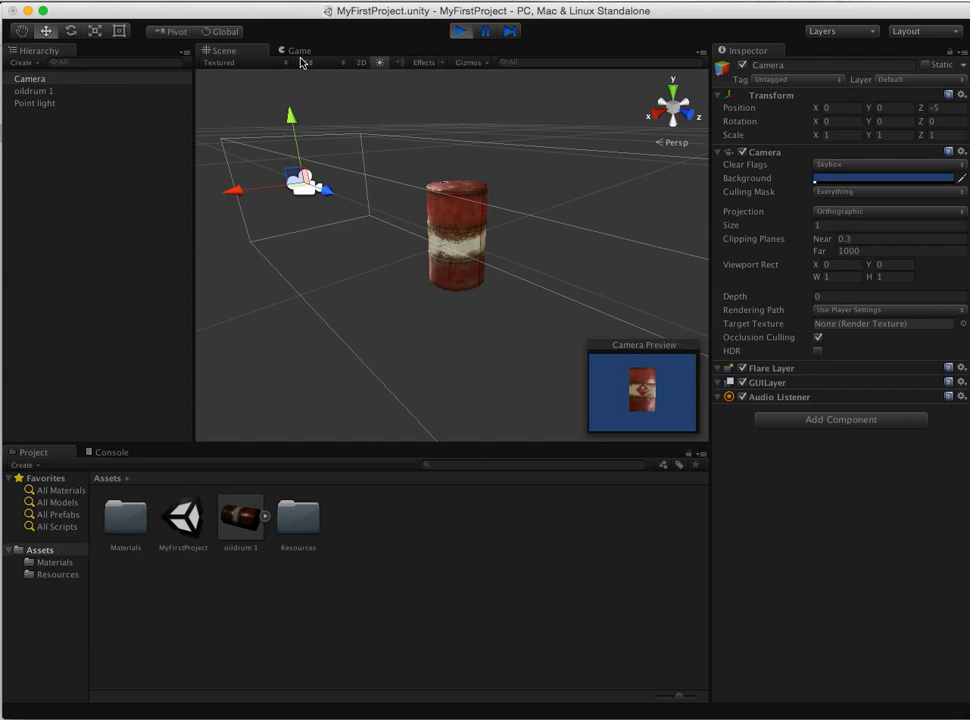
{"action": "left_click", "coordinate": [480, 242]}
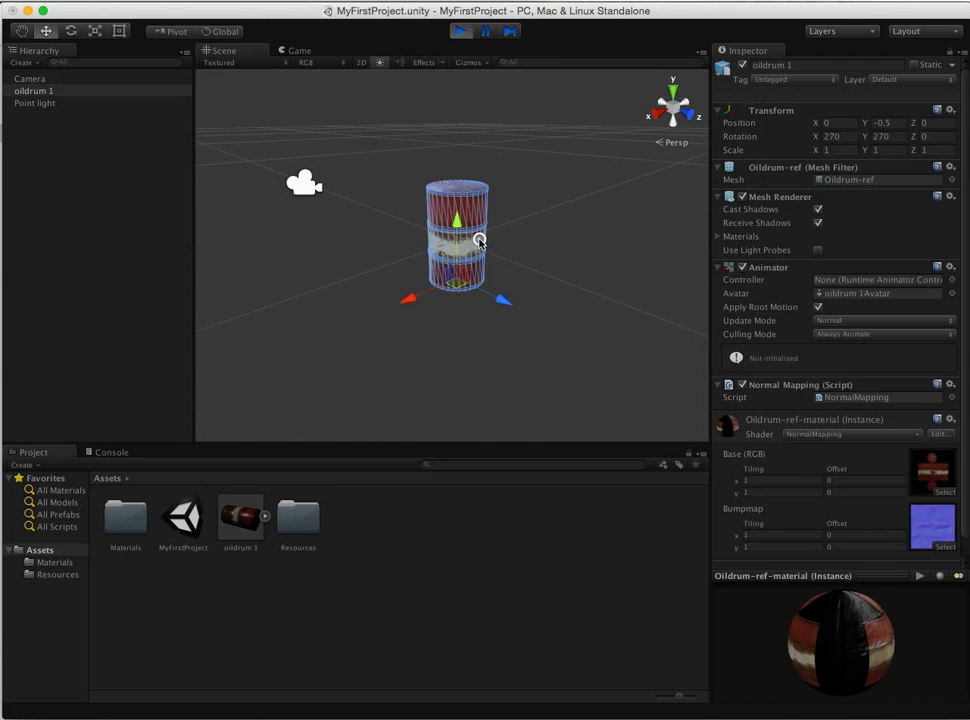
{"action": "left_click", "coordinate": [303, 183]}
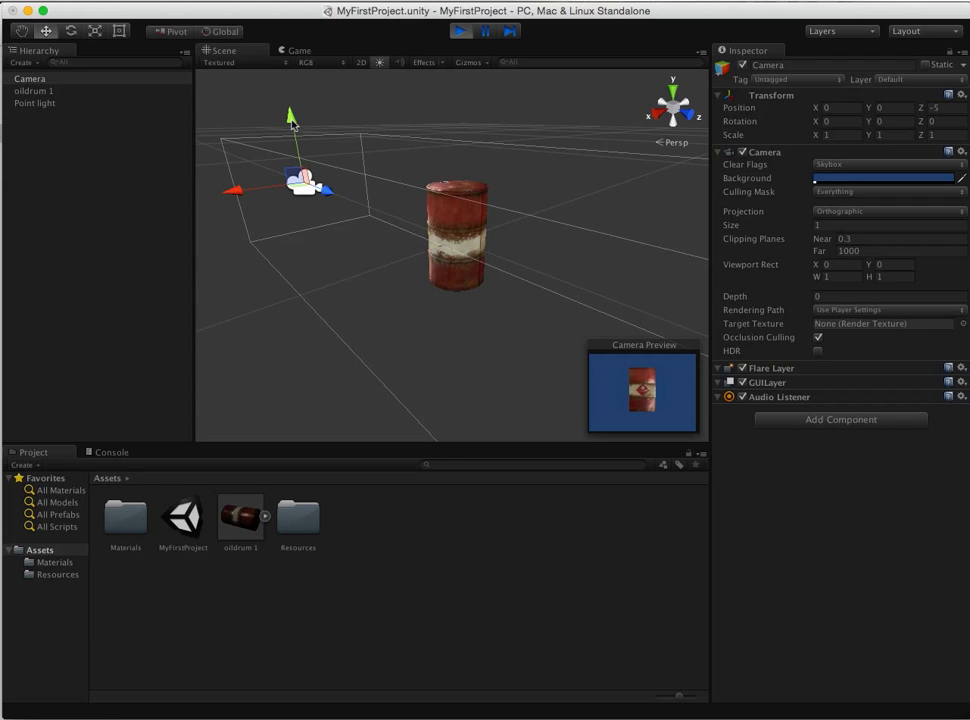
- Move the camera freehand along its three axes to about X -0.24, Y -0.16, Z -4.88
{"action": "left_click_drag", "start_coordinate": [291, 118], "coordinate": [342, 107]}
{"action": "mouse_move", "coordinate": [292, 118]}
{"action": "left_mouse_down"}
{"action": "mouse_move", "coordinate": [293, 140]}
{"action": "mouse_move", "coordinate": [298, 97]}
{"action": "mouse_move", "coordinate": [296, 123]}
{"action": "left_mouse_up"}
{"action": "mouse_move", "coordinate": [237, 203]}
{"action": "left_mouse_down"}
{"action": "mouse_move", "coordinate": [214, 205]}
{"action": "mouse_move", "coordinate": [250, 198]}
{"action": "left_mouse_up"}
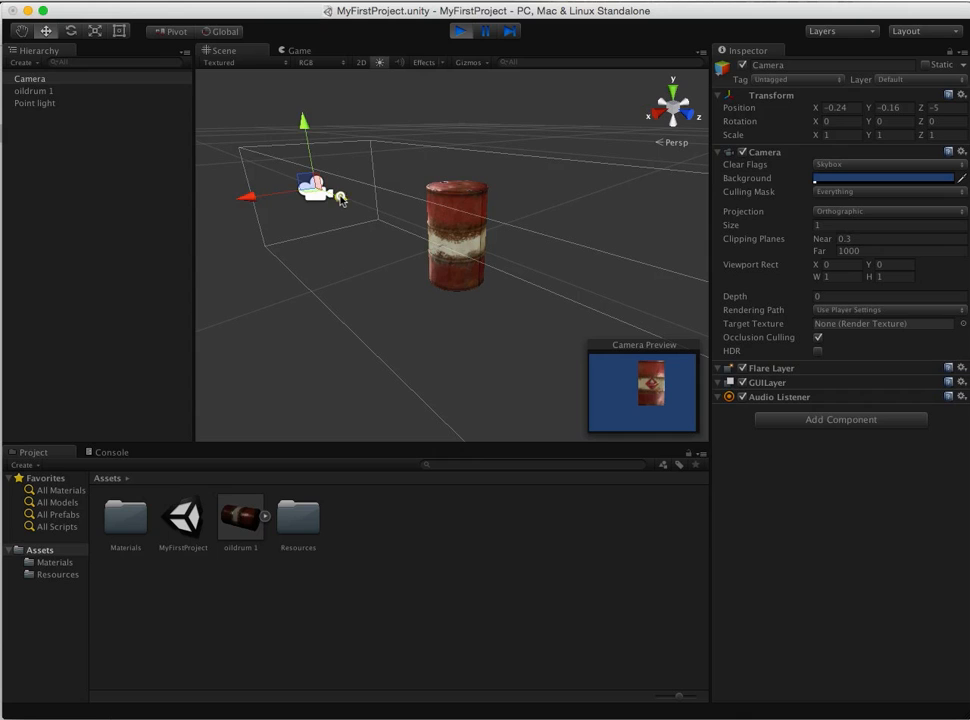
{"action": "mouse_move", "coordinate": [340, 201]}
{"action": "left_mouse_down"}
{"action": "mouse_move", "coordinate": [390, 213]}
{"action": "mouse_move", "coordinate": [331, 188]}
{"action": "mouse_move", "coordinate": [362, 210]}
{"action": "mouse_move", "coordinate": [343, 203]}
{"action": "left_mouse_up"}
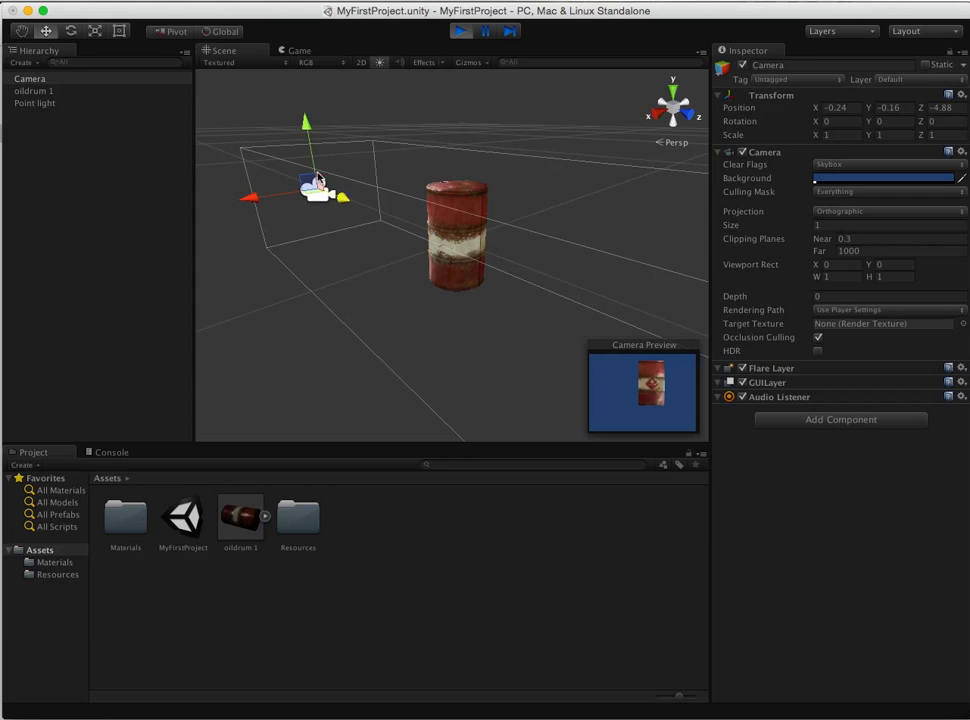
{"action": "mouse_move", "coordinate": [307, 135]}
{"action": "left_mouse_down"}
{"action": "mouse_move", "coordinate": [307, 118]}
{"action": "mouse_move", "coordinate": [309, 144]}
{"action": "mouse_move", "coordinate": [311, 128]}
{"action": "left_mouse_up"}
- Set the camera's position to X 0, Y 0, Z -5
{"action": "left_click", "coordinate": [836, 107]}
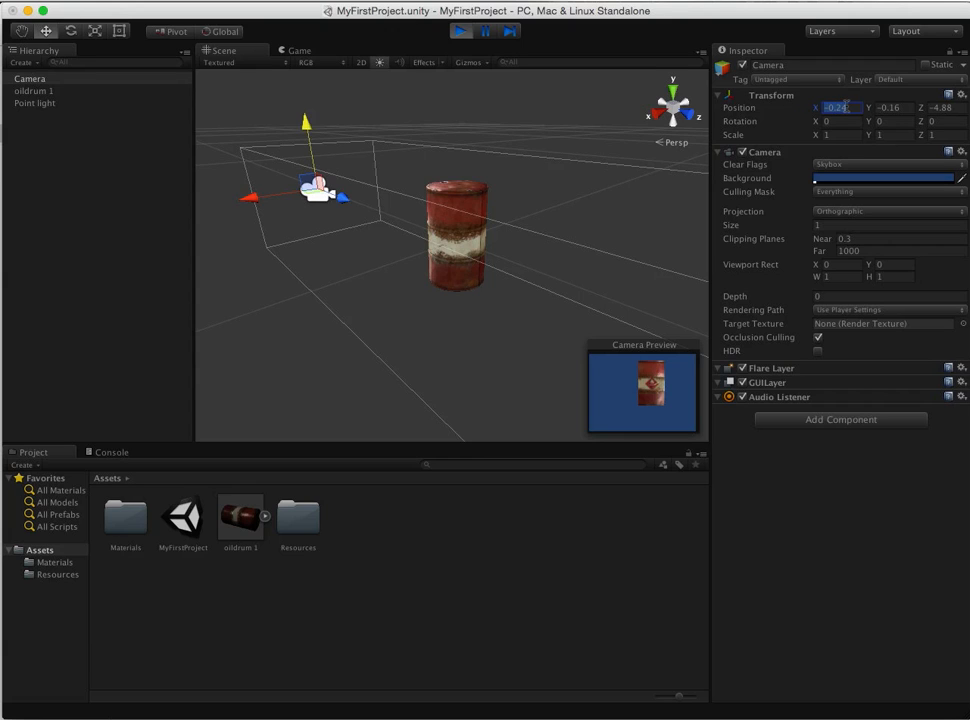
{"action": "type", "text": "0"}
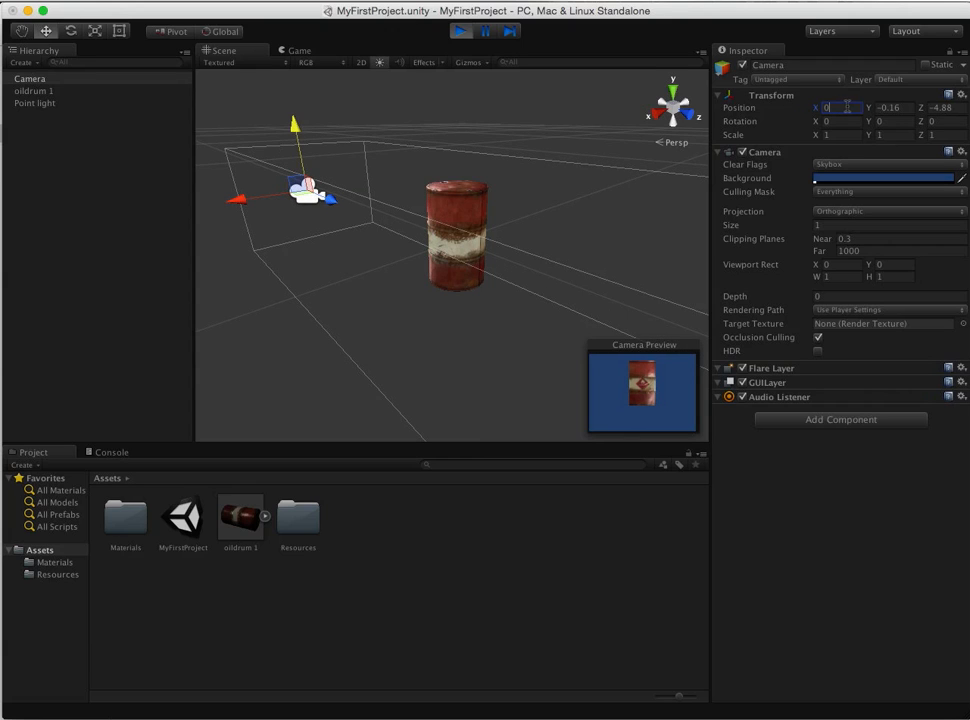
{"action": "left_click", "coordinate": [900, 107]}
{"action": "type", "text": "0"}
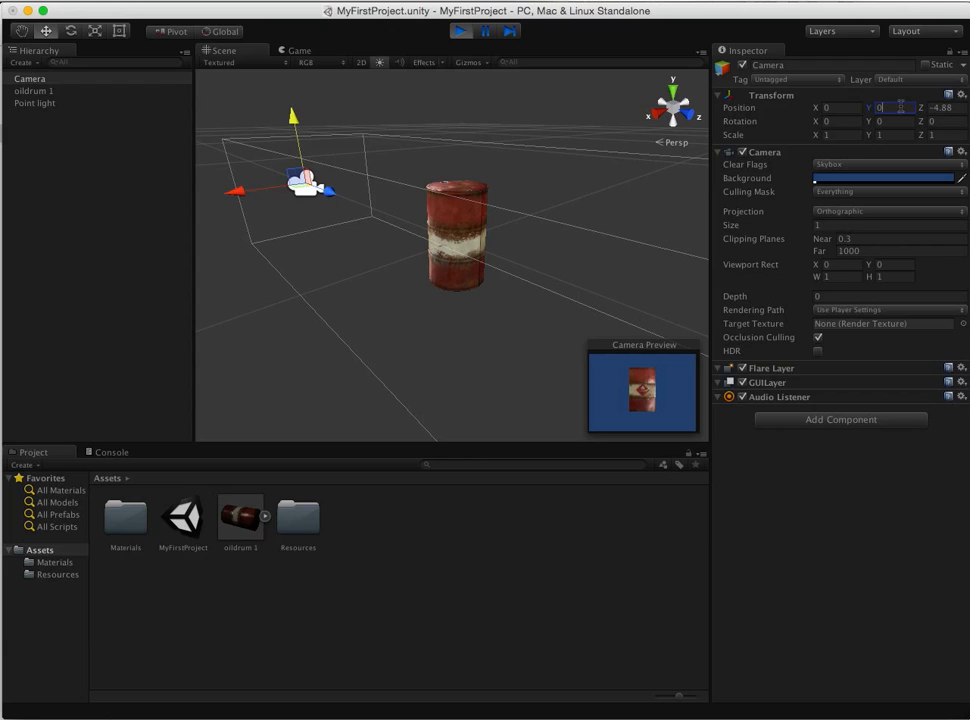
{"action": "left_click", "coordinate": [935, 107]}
{"action": "type", "text": "0"}
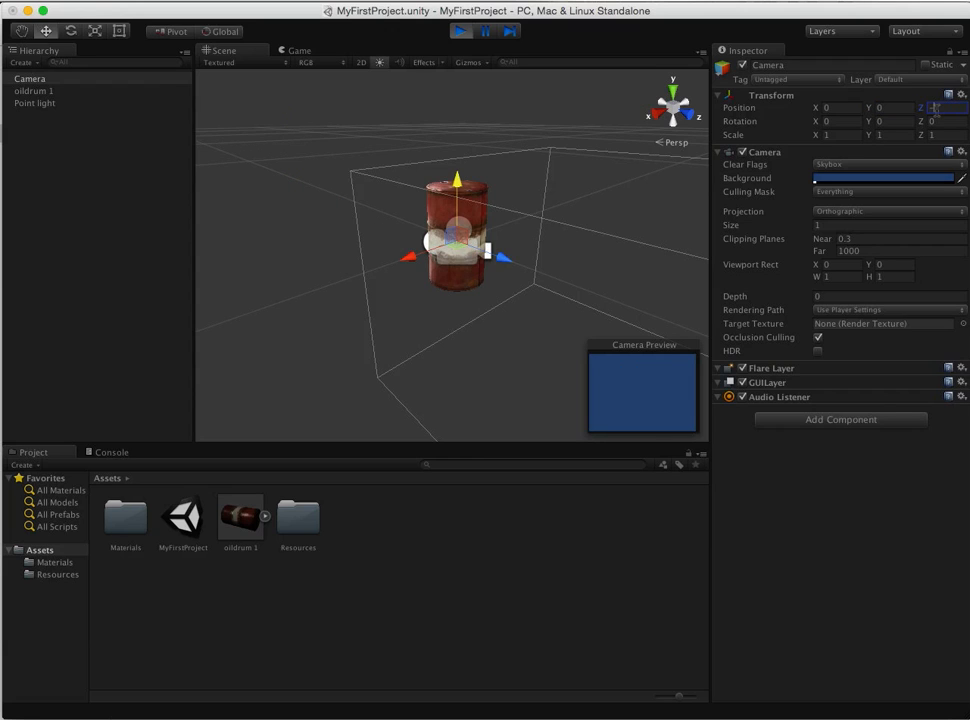
{"action": "type", "text": "5"}
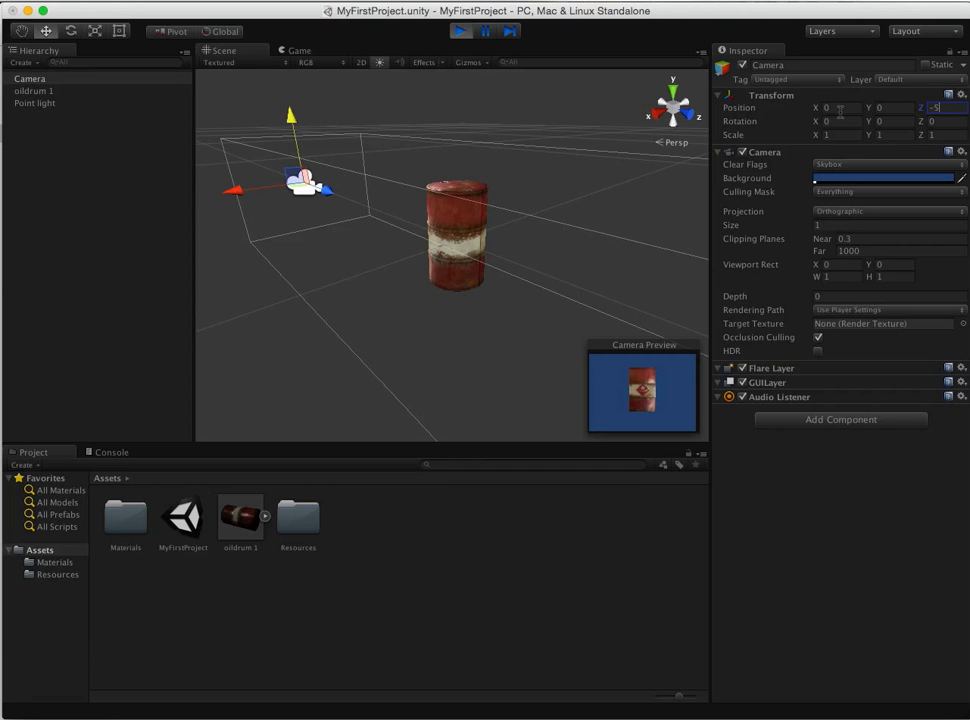
- Try an X position of 1 for the camera and set it back to 0
{"action": "left_click", "coordinate": [461, 32]}
{"action": "left_click", "coordinate": [748, 110]}
{"action": "left_click", "coordinate": [826, 108]}
{"action": "type", "text": "1"}
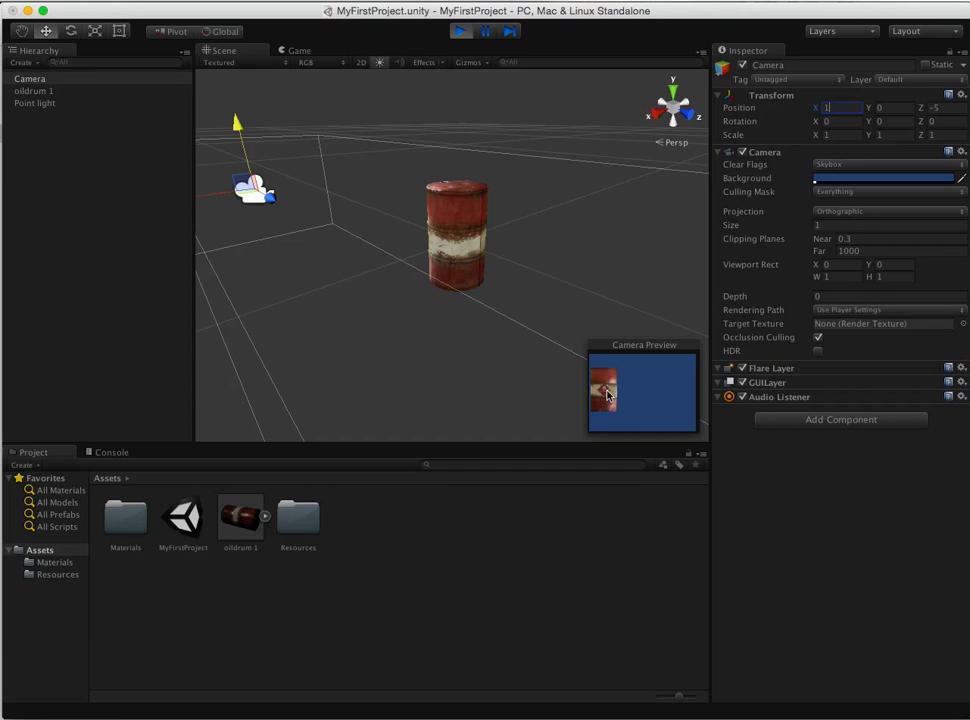
{"action": "key", "text": "BackSpace"}
{"action": "type", "text": "0"}
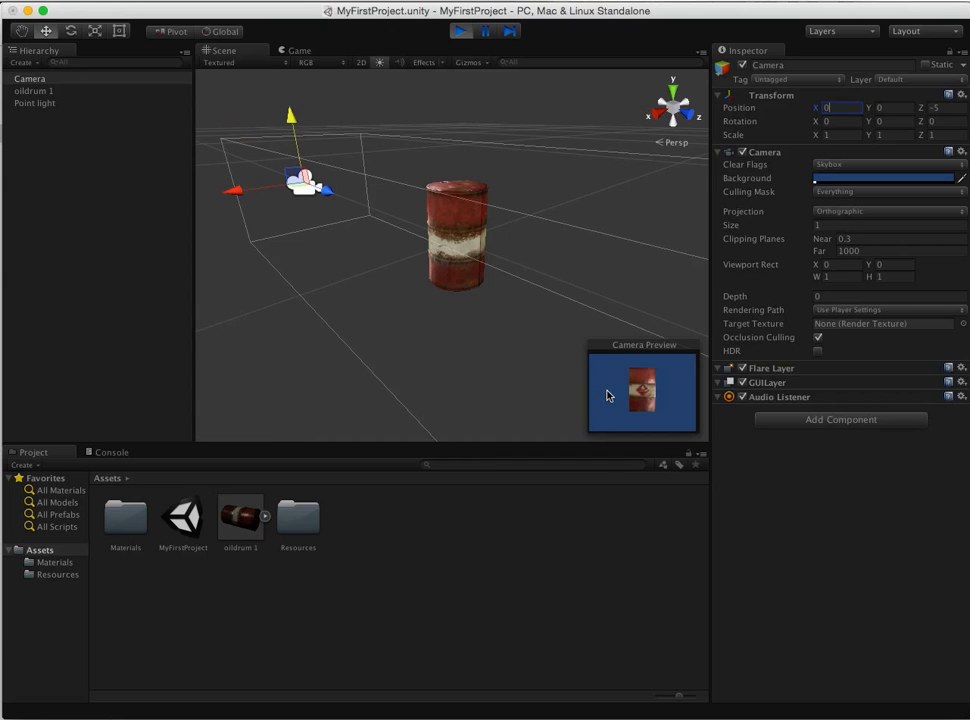
- Try a Y position of 1 for the camera and set it back to 0
{"action": "left_click", "coordinate": [882, 108]}
{"action": "type", "text": "1"}
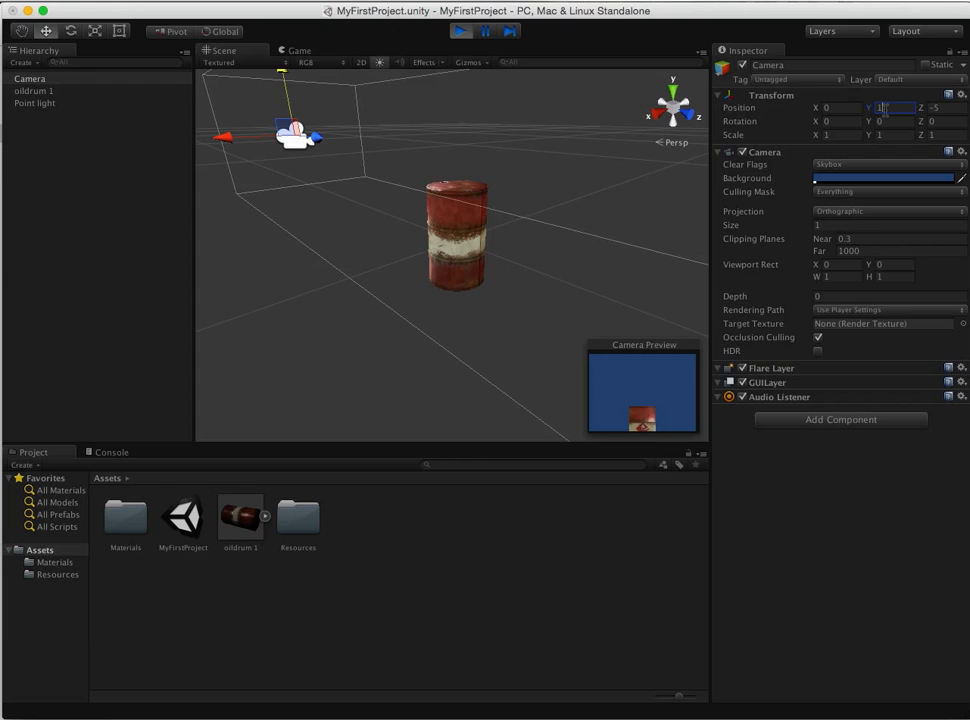
{"action": "key", "text": "BackSpace"}
{"action": "type", "text": "0"}
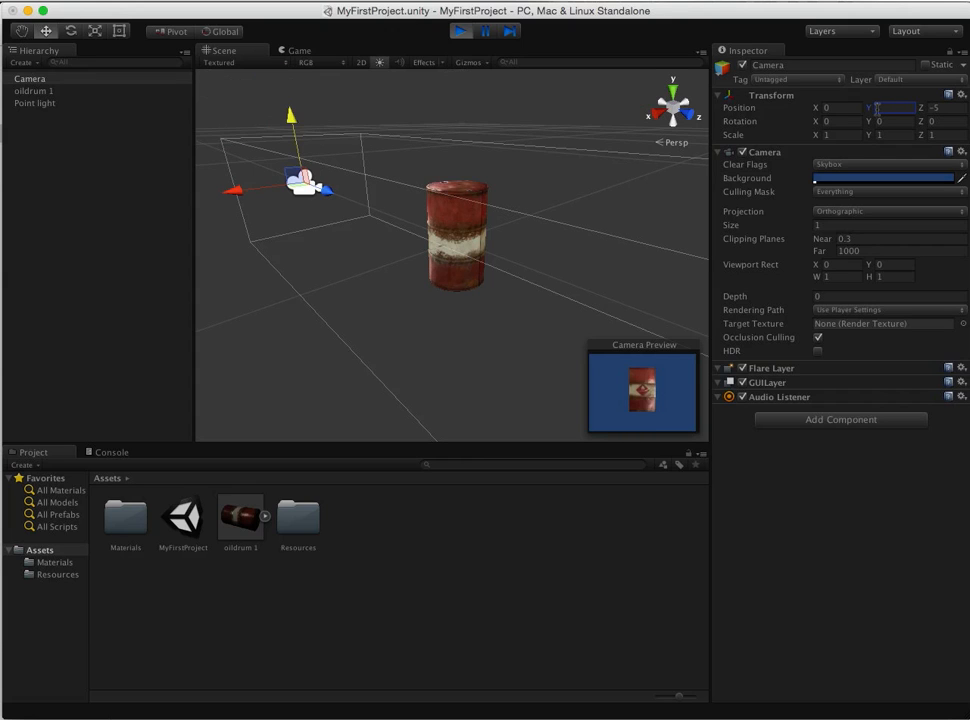
- Set the camera's Z position to -10 and its projection to Perspective
{"action": "left_click", "coordinate": [932, 107]}
{"action": "type", "text": "-10"}
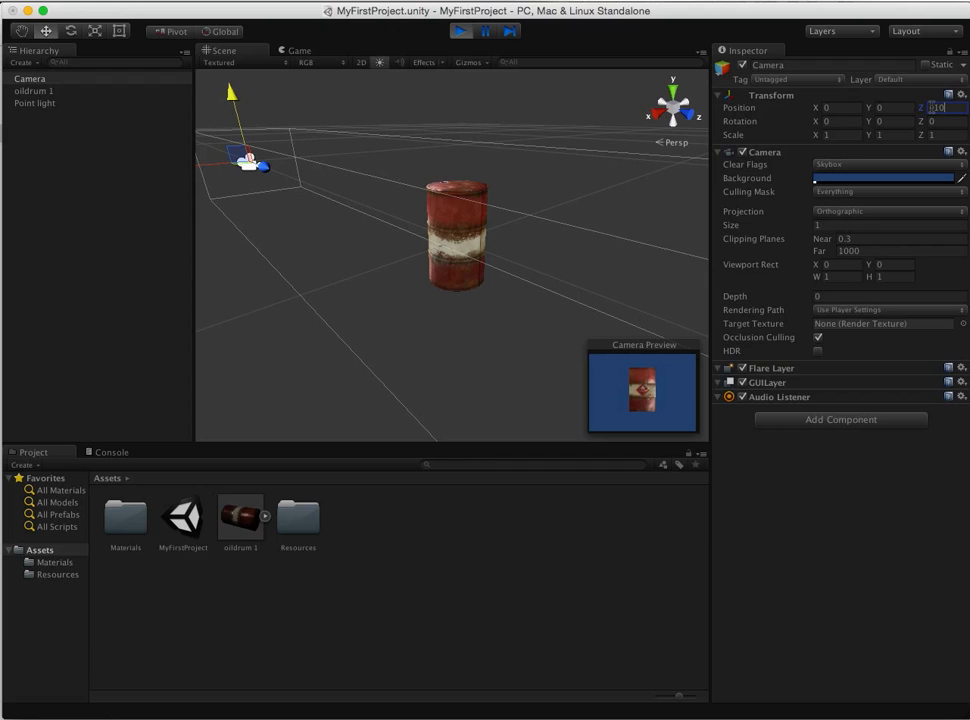
{"action": "type", "text": "-"}
{"action": "left_click", "coordinate": [965, 212]}
{"action": "left_click", "coordinate": [955, 199]}
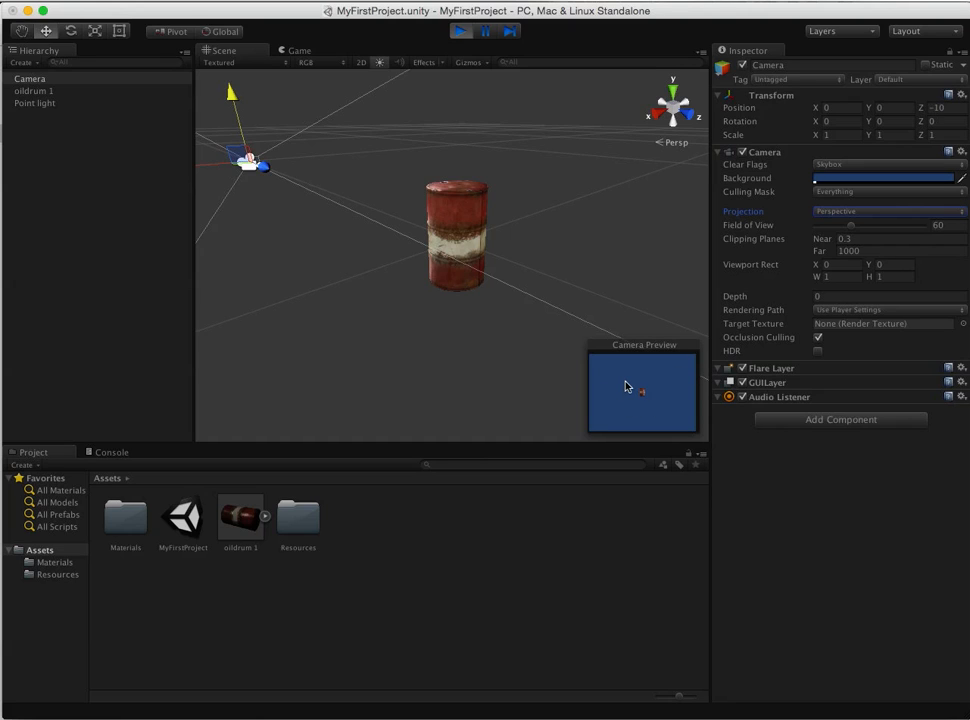
- Try Z positions of -5, -2 and -1 for the perspective camera and return it to -5
{"action": "left_click", "coordinate": [935, 107]}
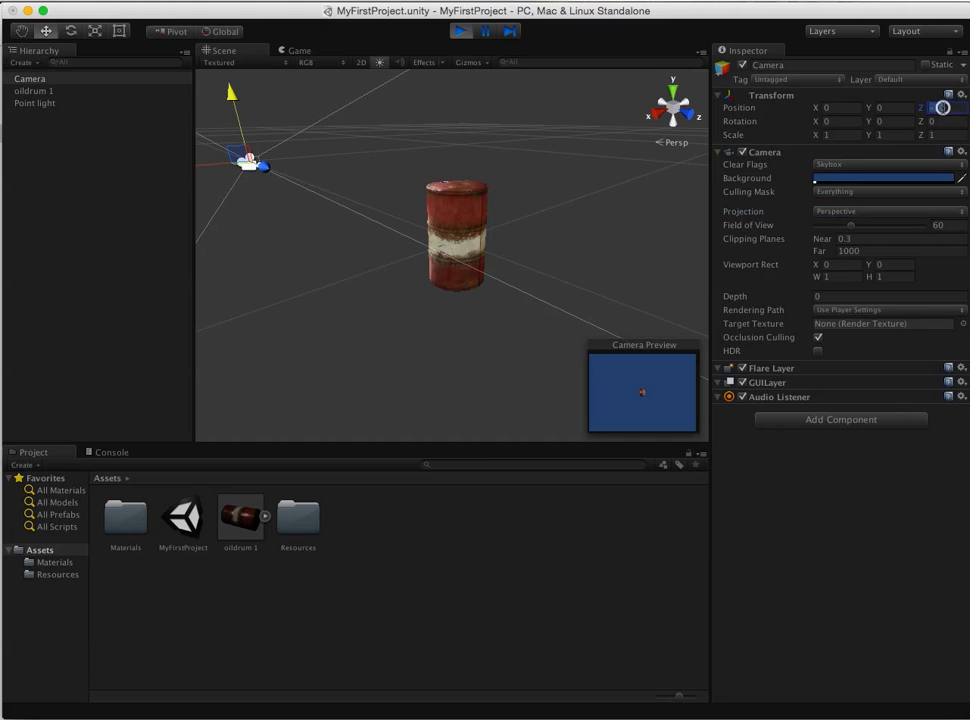
{"action": "type", "text": "-5"}
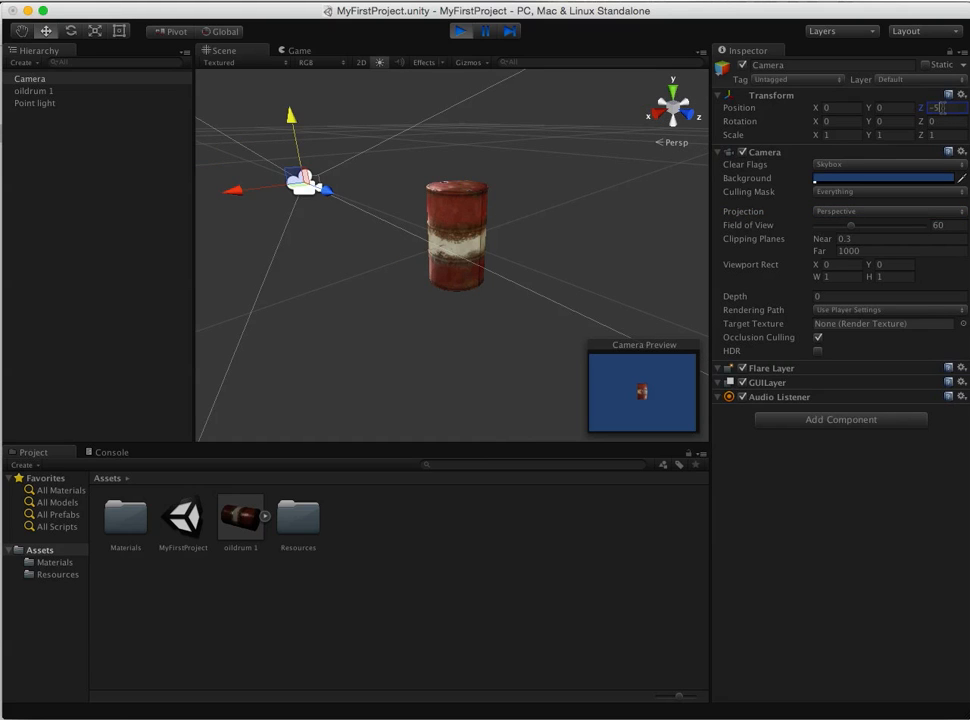
{"action": "key", "text": "BackSpace"}
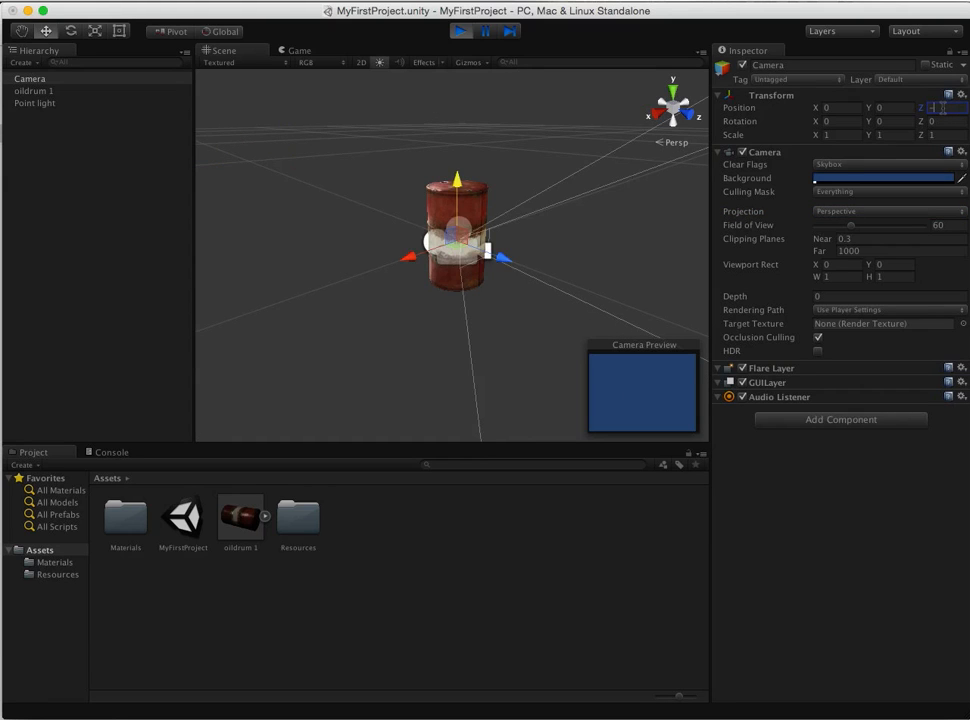
{"action": "type", "text": "2"}
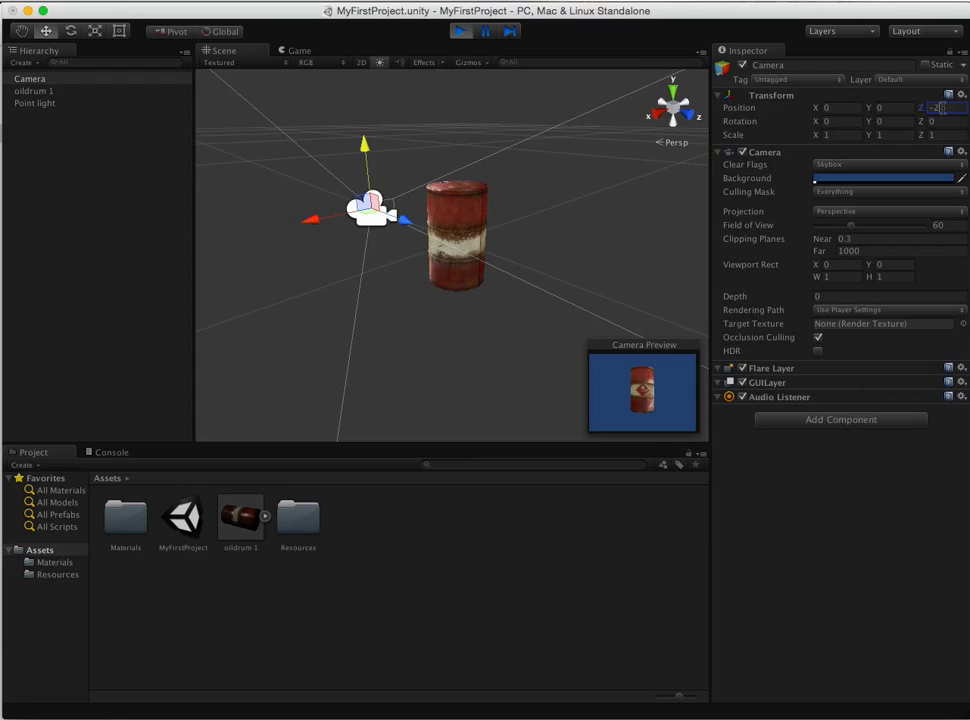
{"action": "key", "text": "BackSpace"}
{"action": "type", "text": "1"}
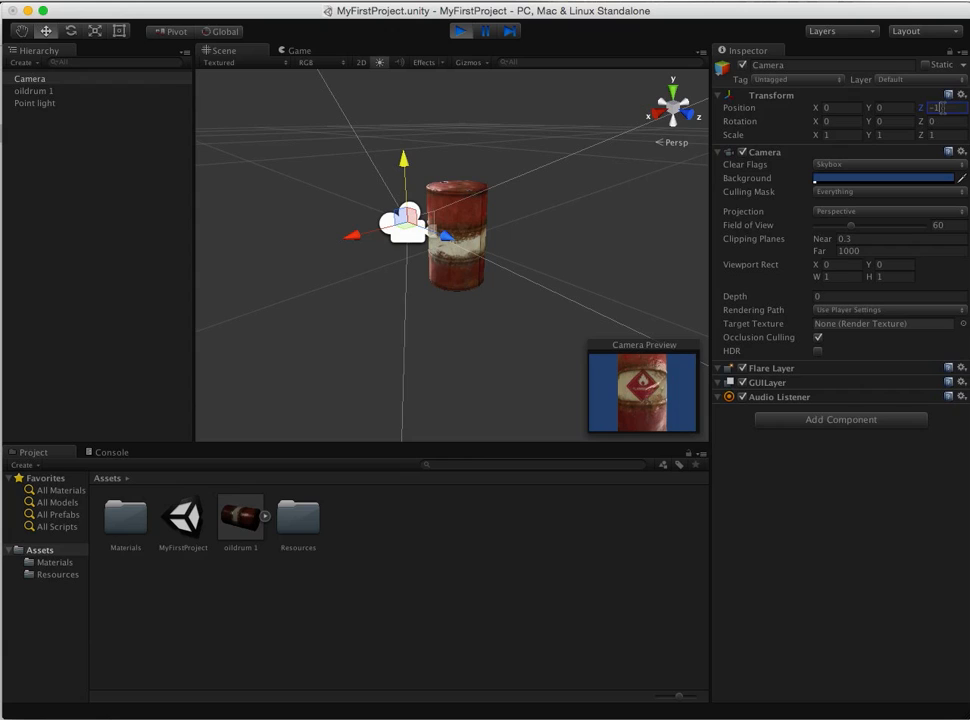
{"action": "key", "text": "BackSpace"}
{"action": "type", "text": "5"}
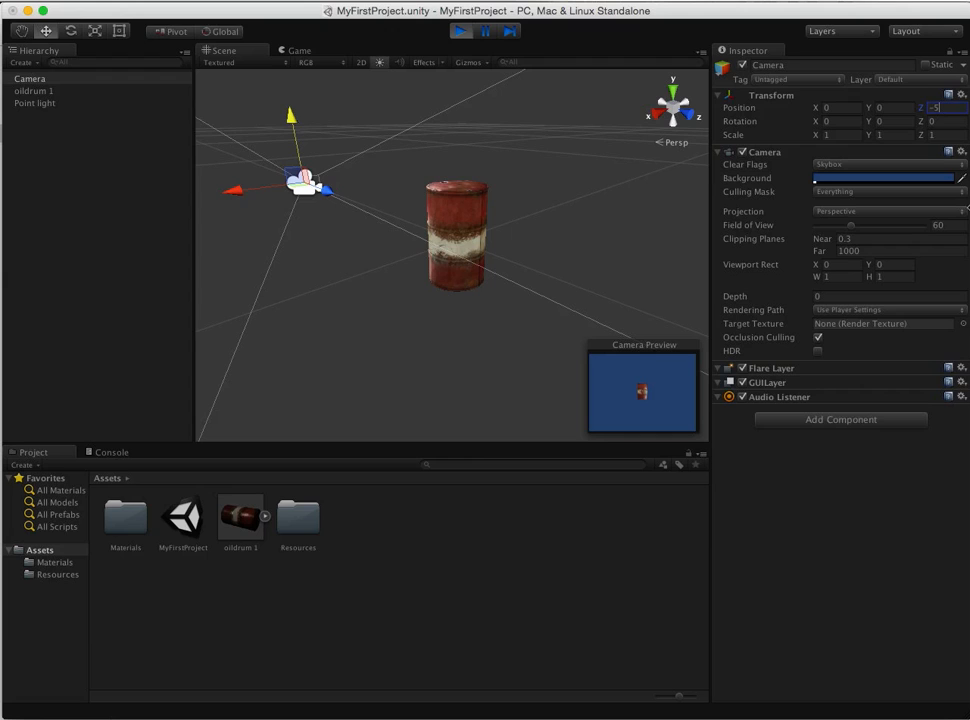
- Switch the camera's projection to Orthographic and back to Perspective, and set its Z position to -2
{"action": "left_click", "coordinate": [961, 212]}
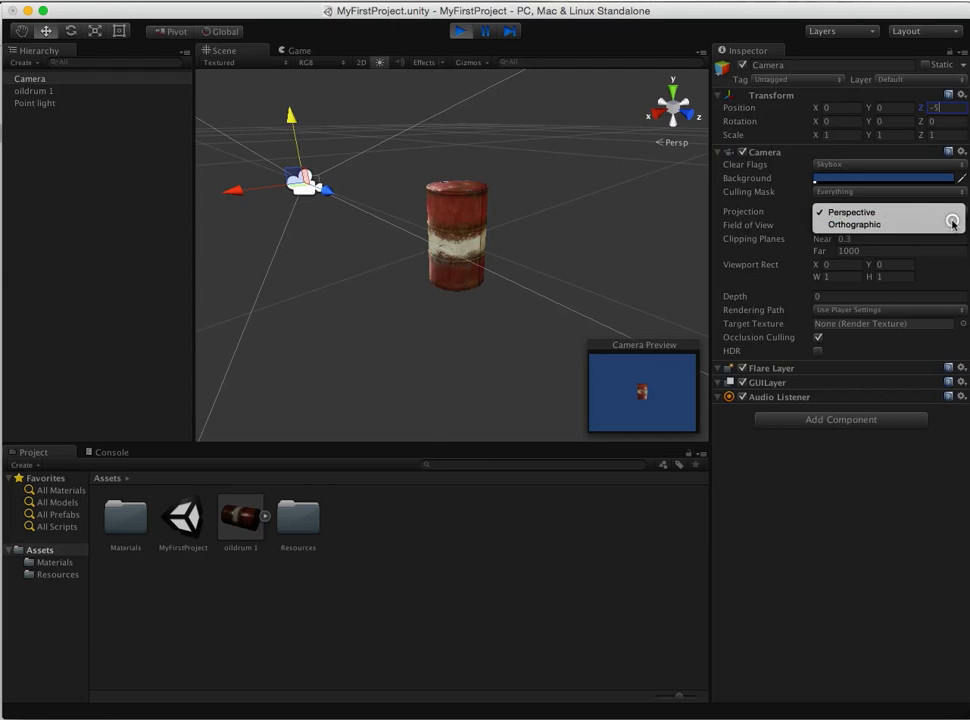
{"action": "left_click", "coordinate": [953, 224]}
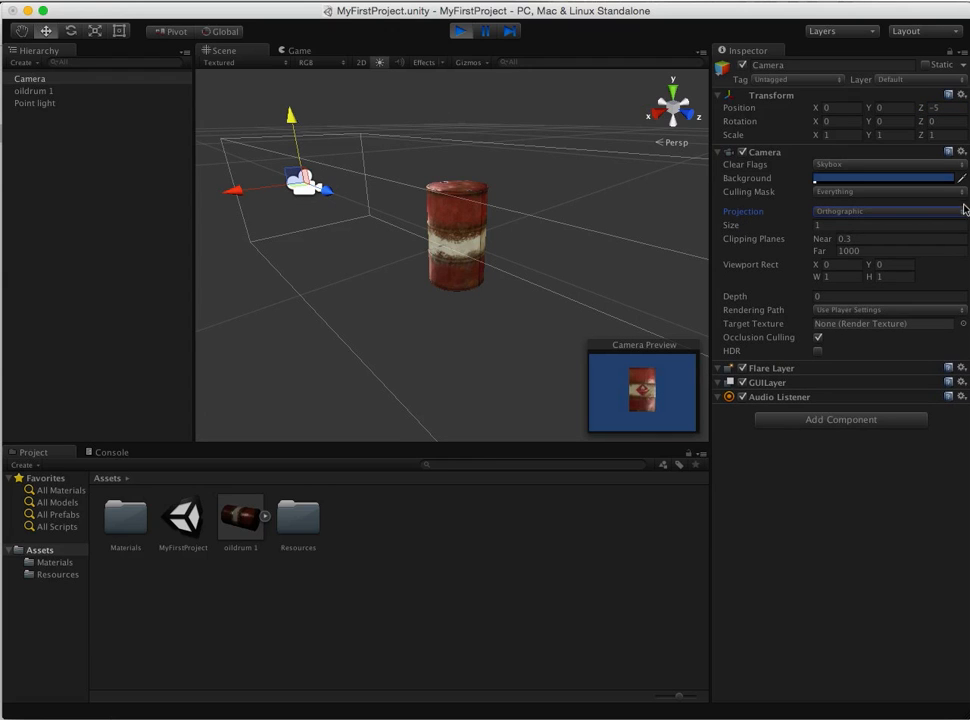
{"action": "left_click", "coordinate": [958, 212]}
{"action": "left_click", "coordinate": [946, 201]}
{"action": "left_click", "coordinate": [936, 107]}
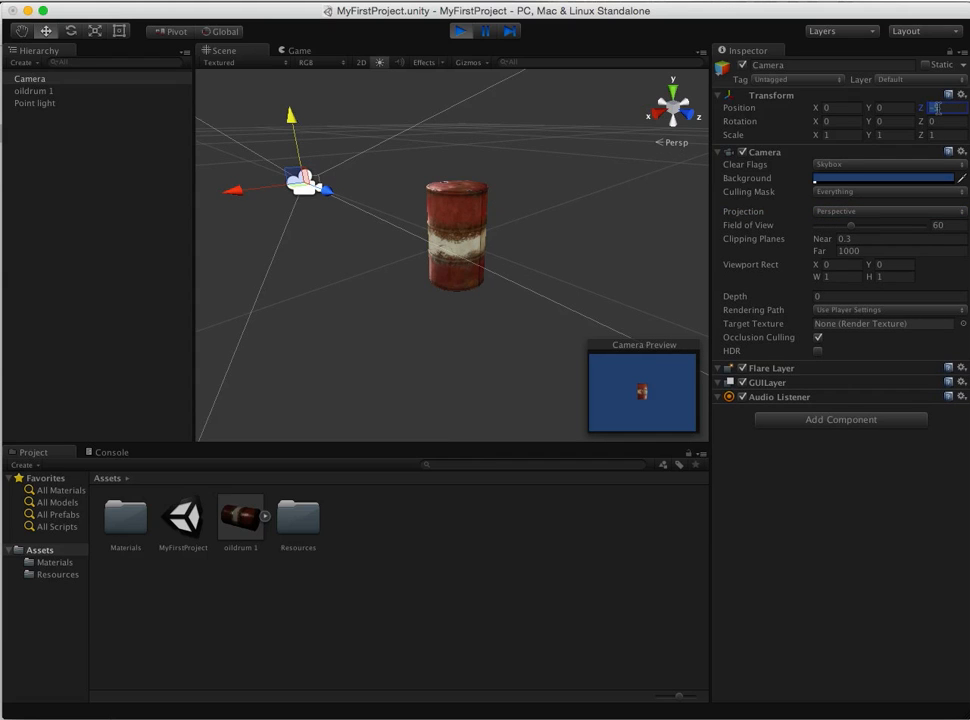
{"action": "type", "text": "-2"}
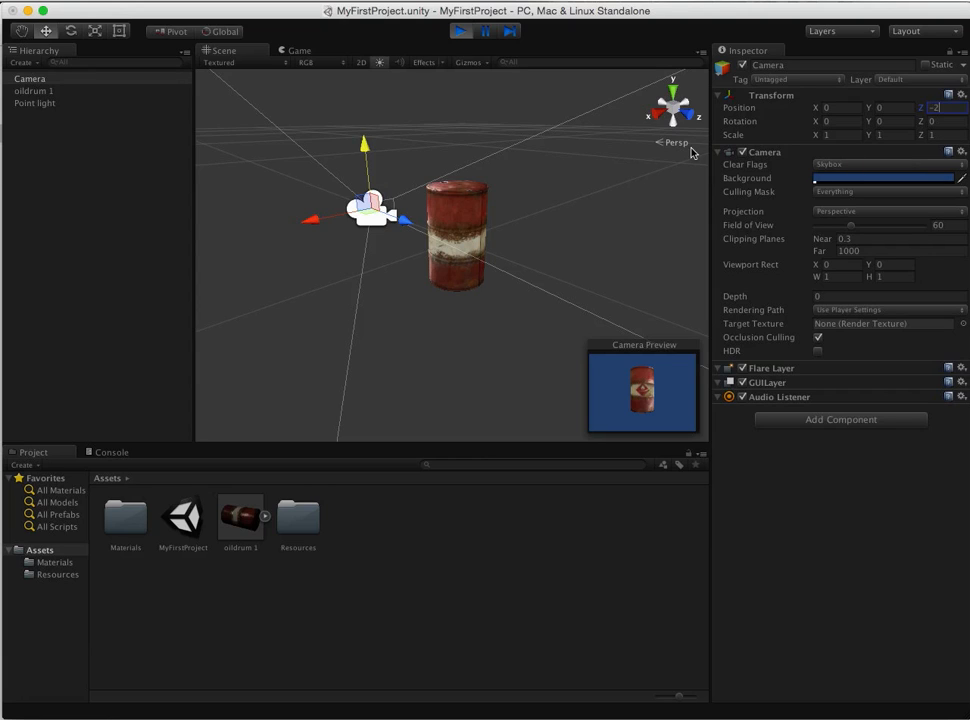
- Try an X rotation of 15 for the camera, view it from the side, and reset the rotation to 0
{"action": "left_click", "coordinate": [741, 123]}
{"action": "left_click", "coordinate": [828, 121]}
{"action": "type", "text": "15"}
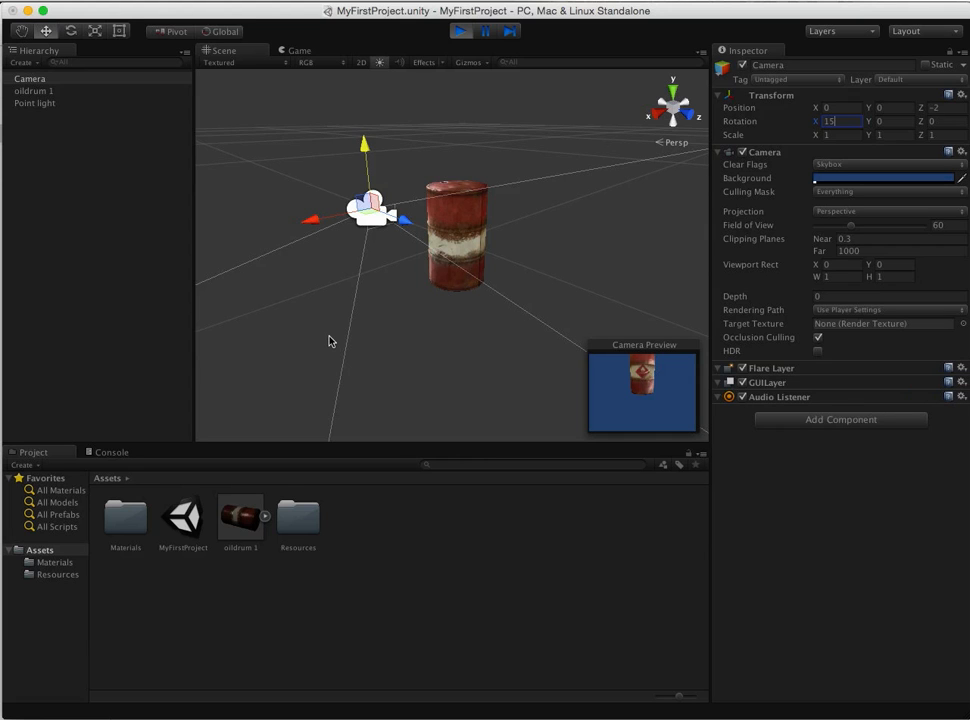
{"action": "left_click_drag", "start_coordinate": [329, 336], "coordinate": [588, 273], "text": "alt"}
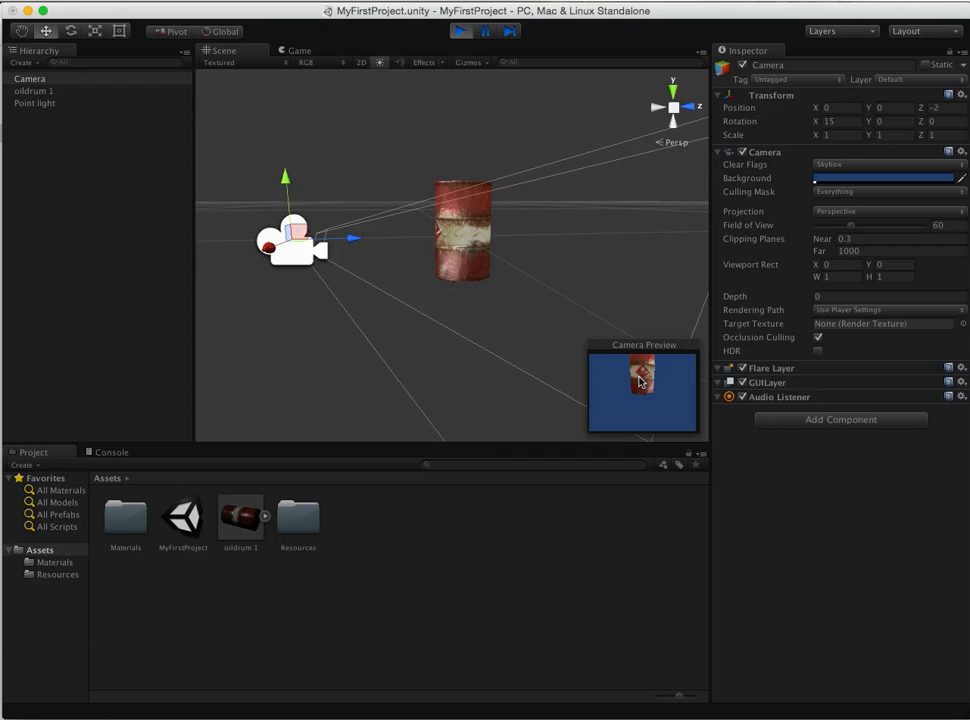
{"action": "left_click", "coordinate": [830, 121]}
{"action": "type", "text": "0"}
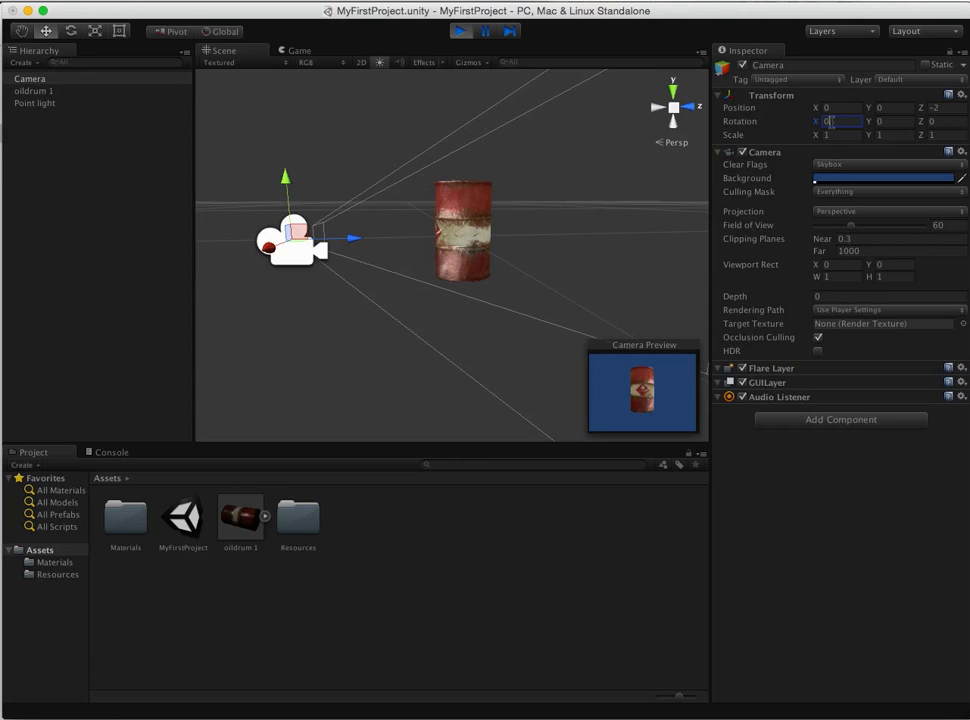
- Try a Y rotation of 15 for the camera, view it from above, and reset the rotation to 0
{"action": "left_click", "coordinate": [880, 121]}
{"action": "type", "text": "15"}
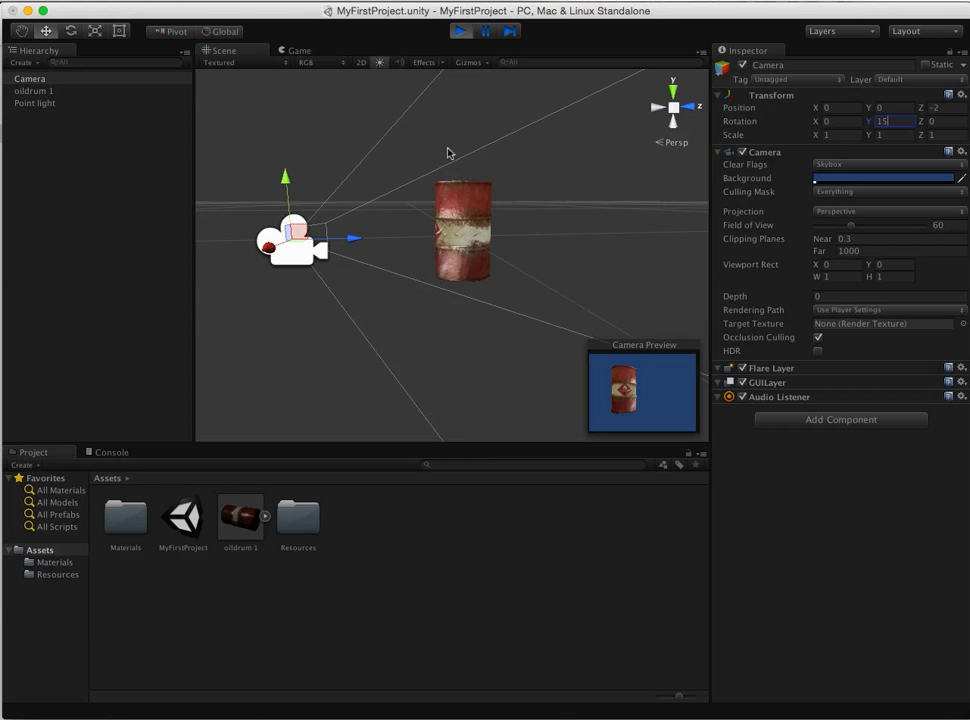
{"action": "left_click_drag", "start_coordinate": [429, 262], "coordinate": [515, 380], "text": "alt"}
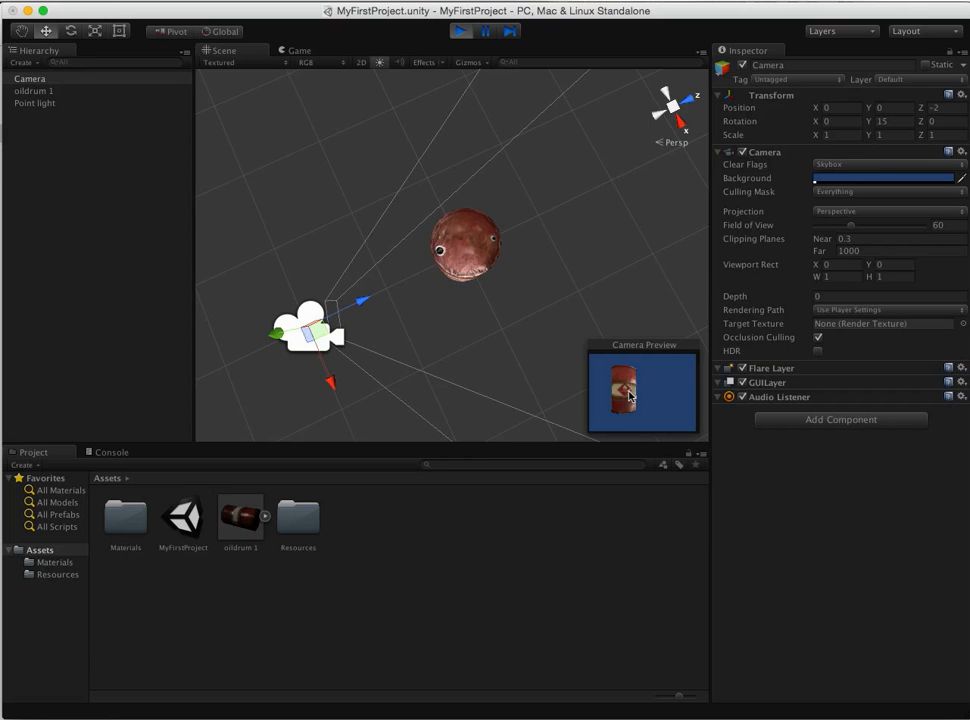
{"action": "left_click", "coordinate": [883, 121]}
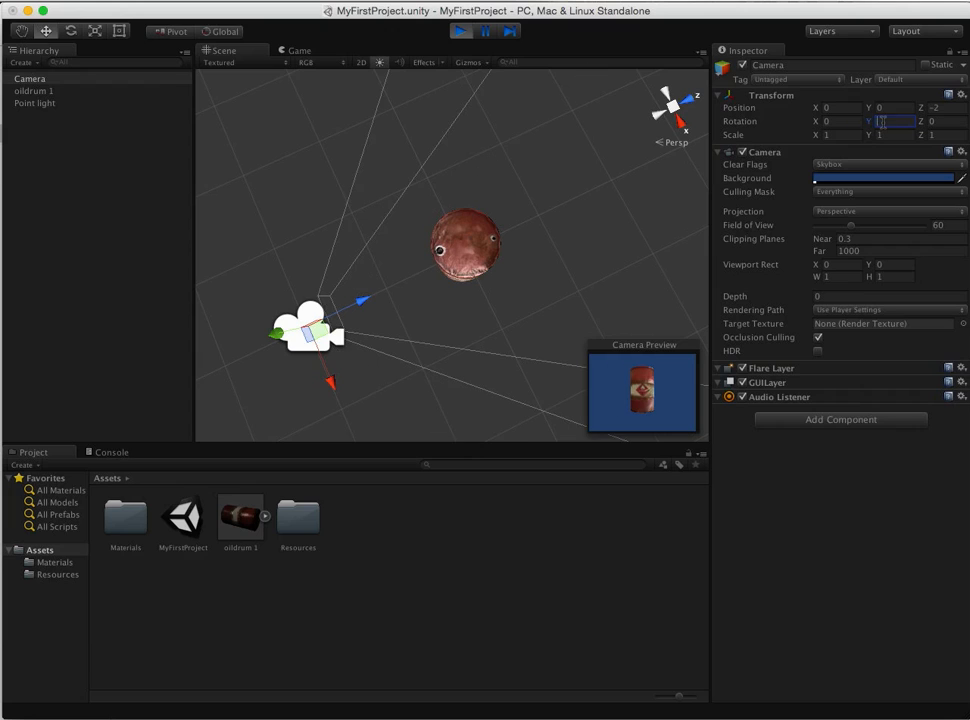
- Set the camera's Z rotation to 15 and view the tilted camera beside the oil drum
{"action": "left_click", "coordinate": [940, 120]}
{"action": "type", "text": "15"}
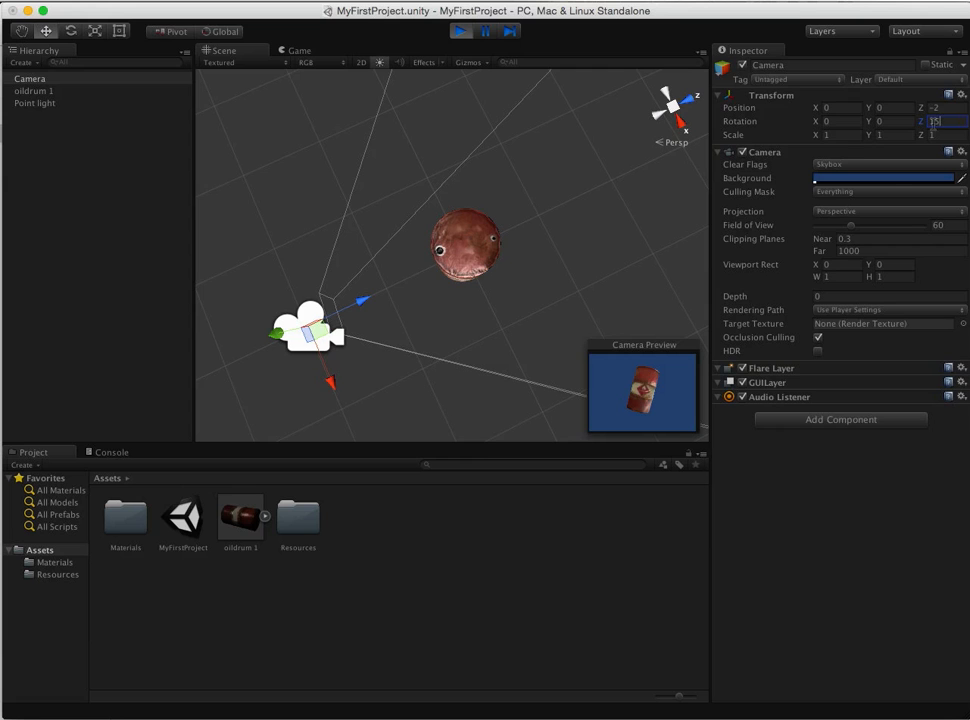
{"action": "left_click_drag", "start_coordinate": [485, 339], "coordinate": [385, 193], "text": "alt"}
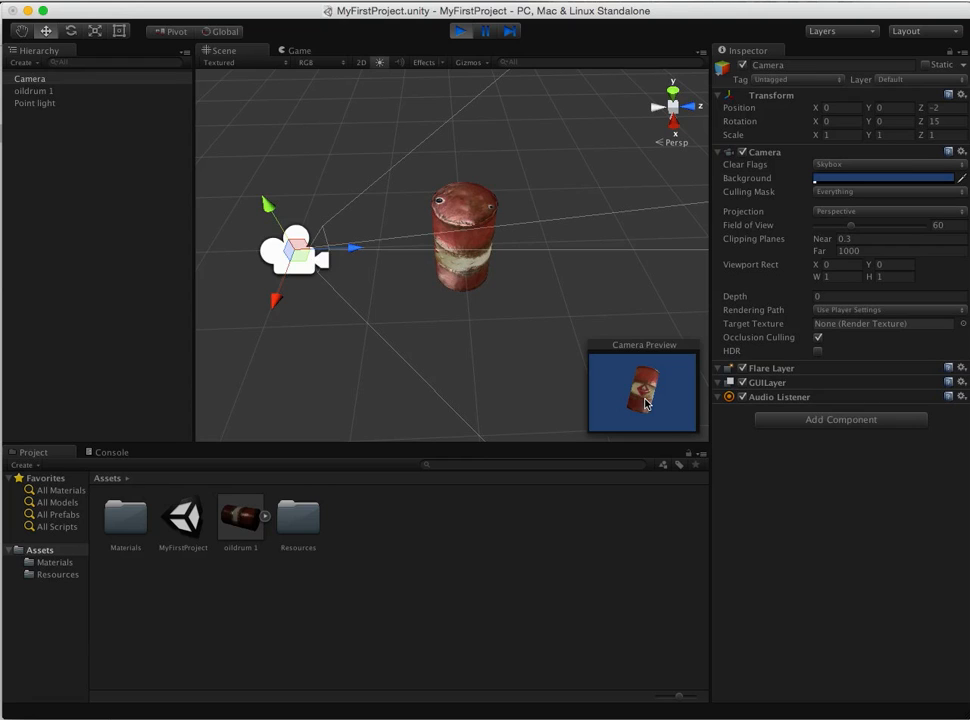
- Reset the camera's Z rotation to 0
{"action": "left_click", "coordinate": [830, 121]}
{"action": "left_click_drag", "start_coordinate": [926, 118], "coordinate": [893, 118]}
{"action": "left_click", "coordinate": [933, 121]}
{"action": "type", "text": "0"}
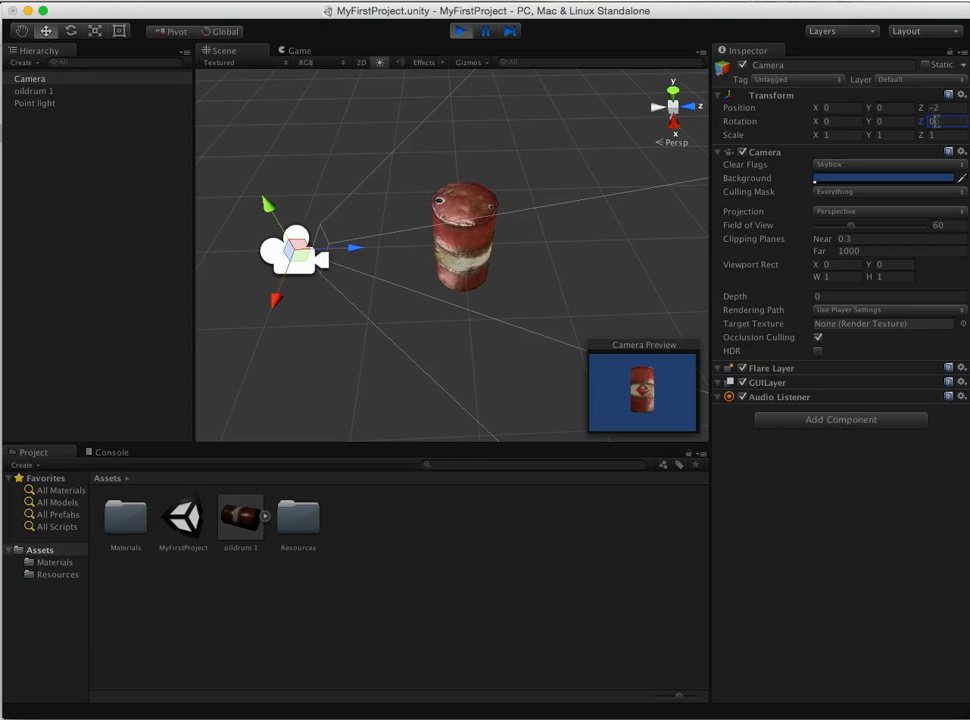
- Try an X rotation of 15 for the camera and reset it to 0
{"action": "left_click", "coordinate": [828, 121]}
{"action": "type", "text": "15"}
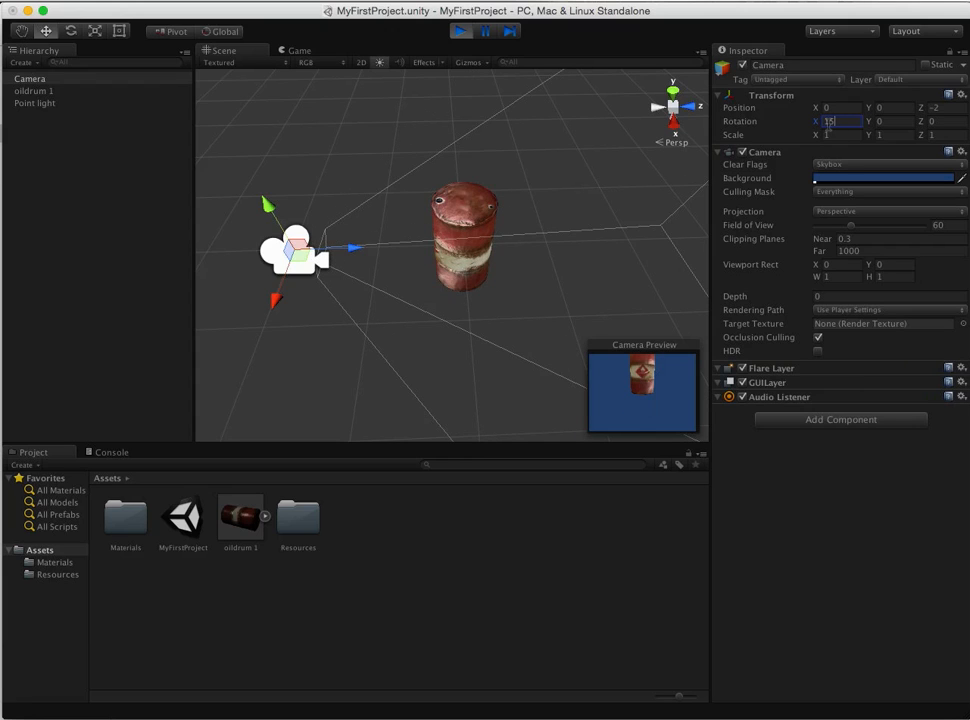
{"action": "key", "text": "BackSpace"}
{"action": "key", "text": "BackSpace"}
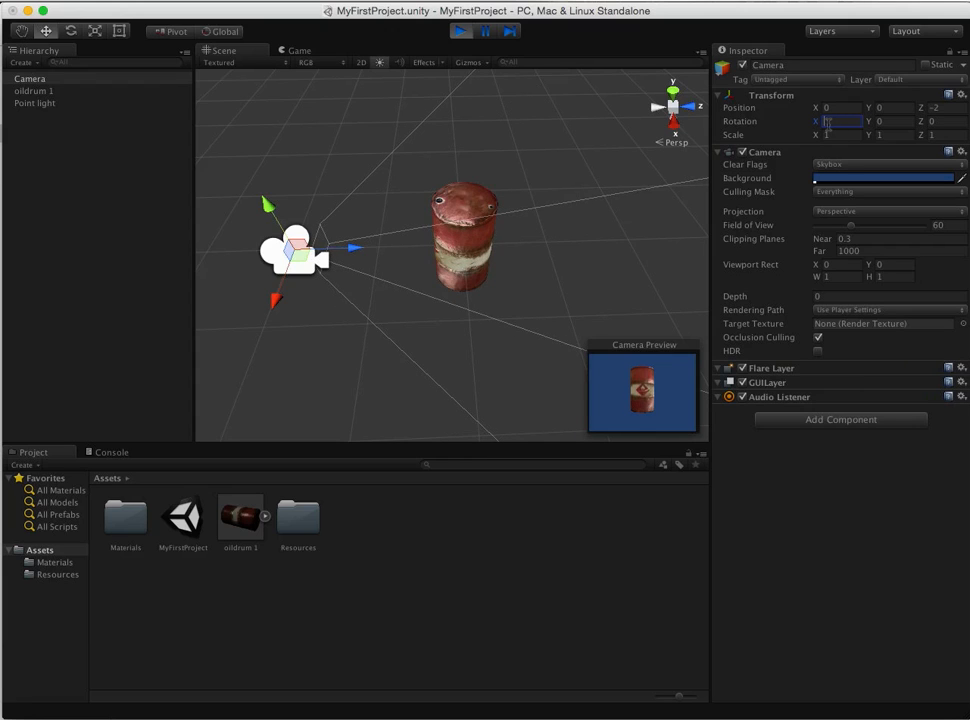
{"action": "type", "text": "0"}
- Try a Z rotation of 15 for the camera and reset it to 0
{"action": "left_click", "coordinate": [878, 121]}
{"action": "key", "text": "Tab"}
{"action": "type", "text": "15"}
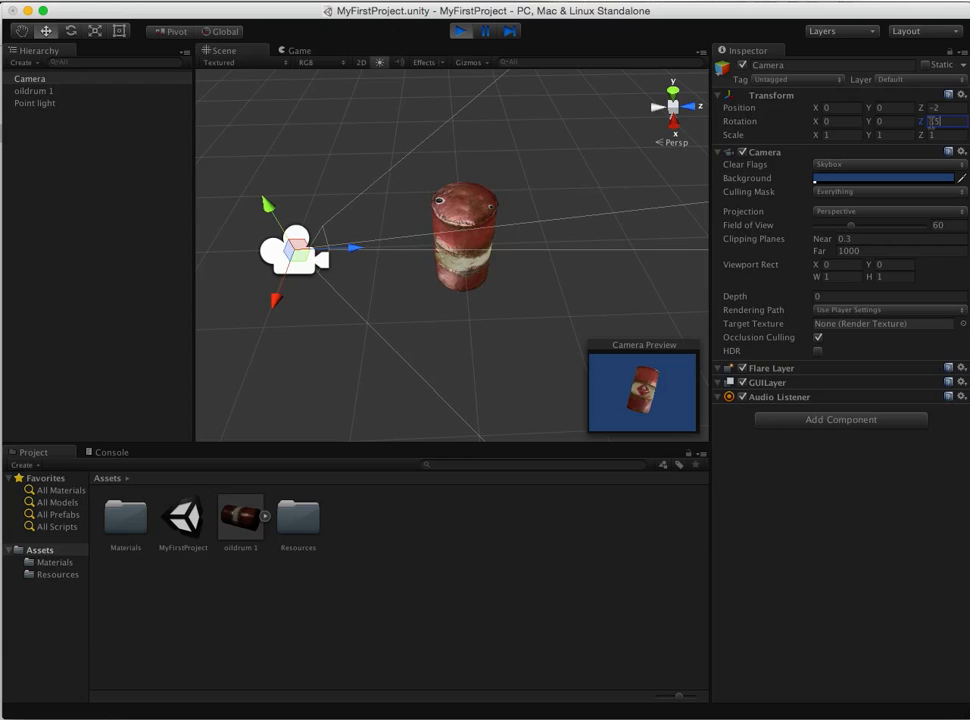
{"action": "key", "text": "BackSpace"}
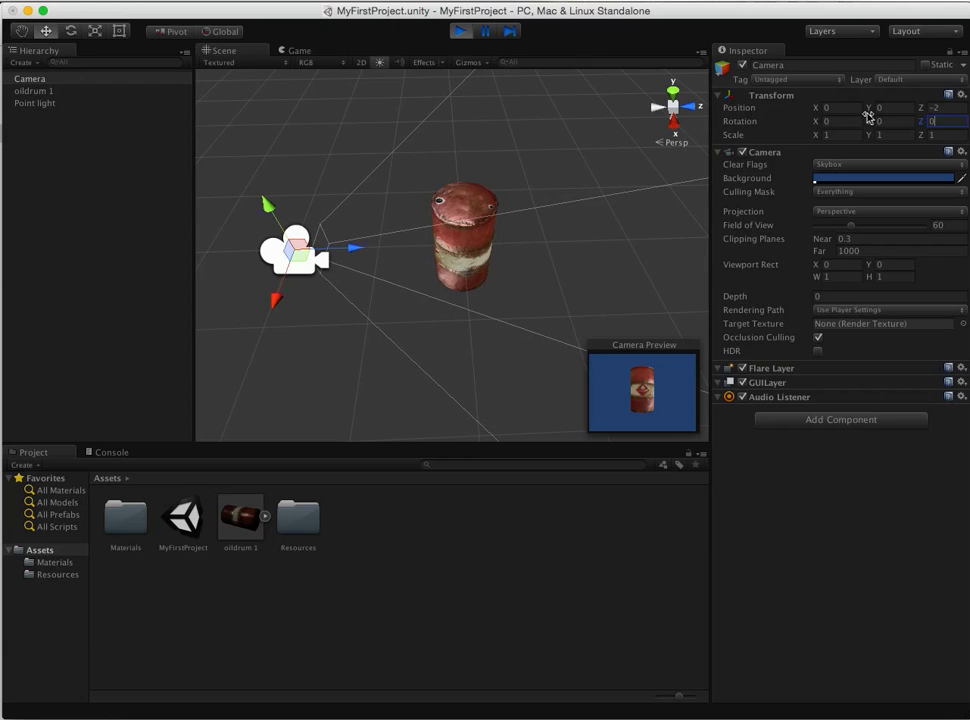
- Try a Y rotation of 15 for the camera and reset it to 0
{"action": "left_click", "coordinate": [880, 121]}
{"action": "type", "text": "15"}
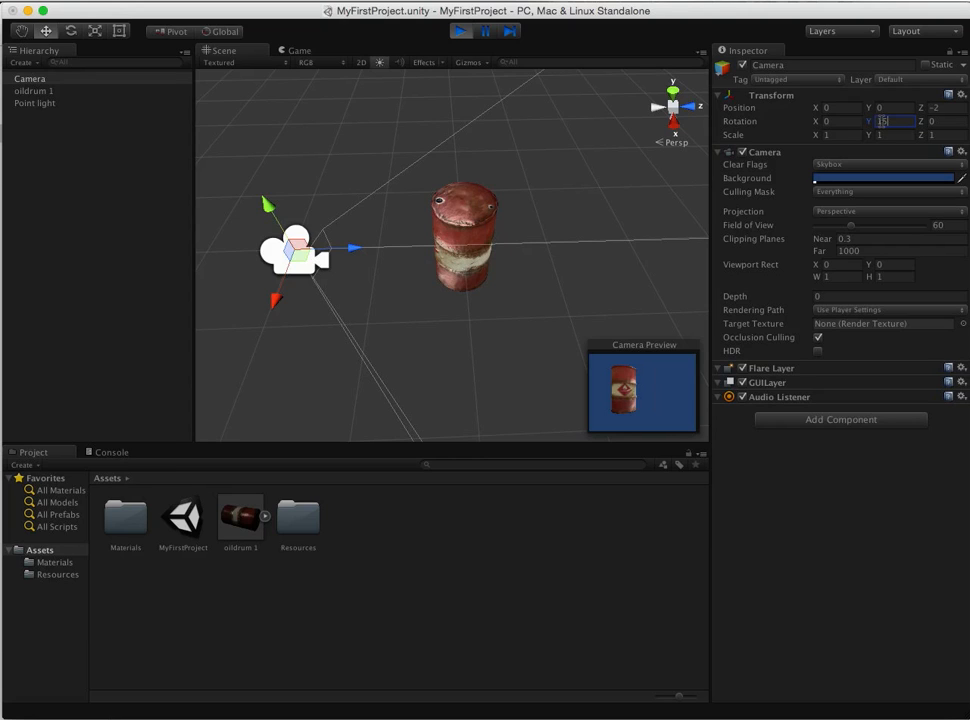
{"action": "left_click", "coordinate": [826, 107]}
{"action": "left_click", "coordinate": [881, 121]}
{"action": "type", "text": "0"}
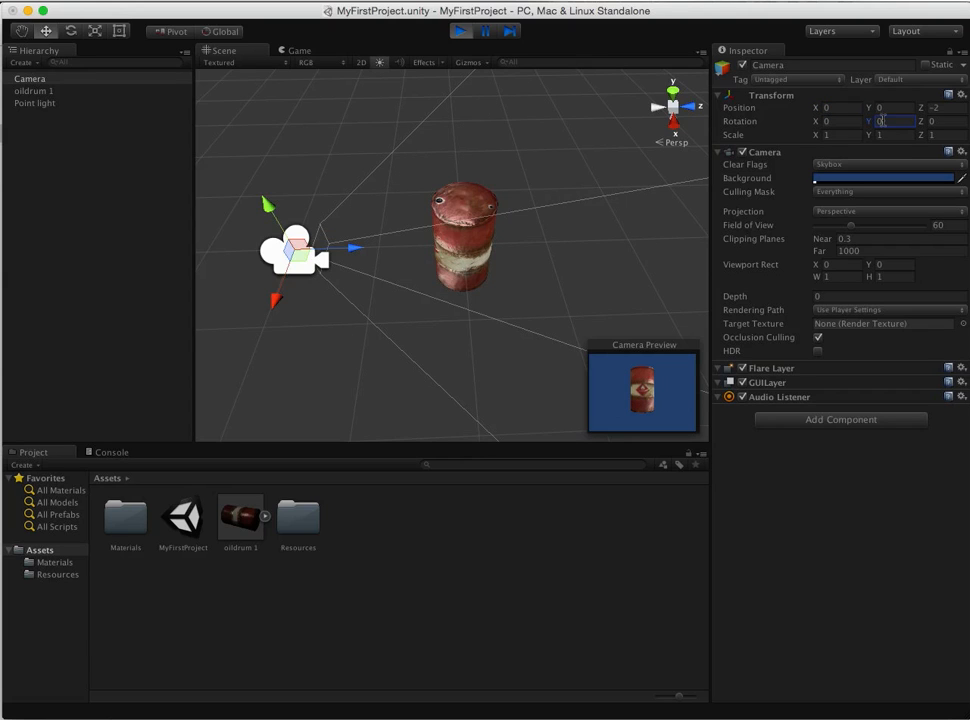
- Try X positions of 1 and -1 for the camera, and reset the X position to 0
{"action": "left_click", "coordinate": [826, 107]}
{"action": "type", "text": "1"}
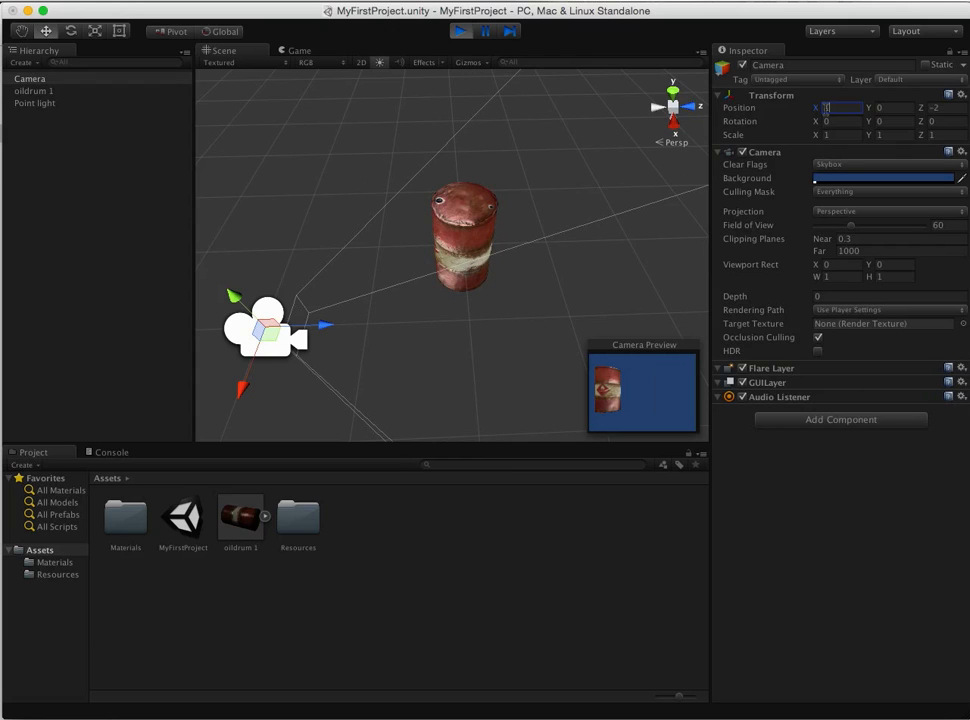
{"action": "key", "text": "BackSpace"}
{"action": "type", "text": "-1"}
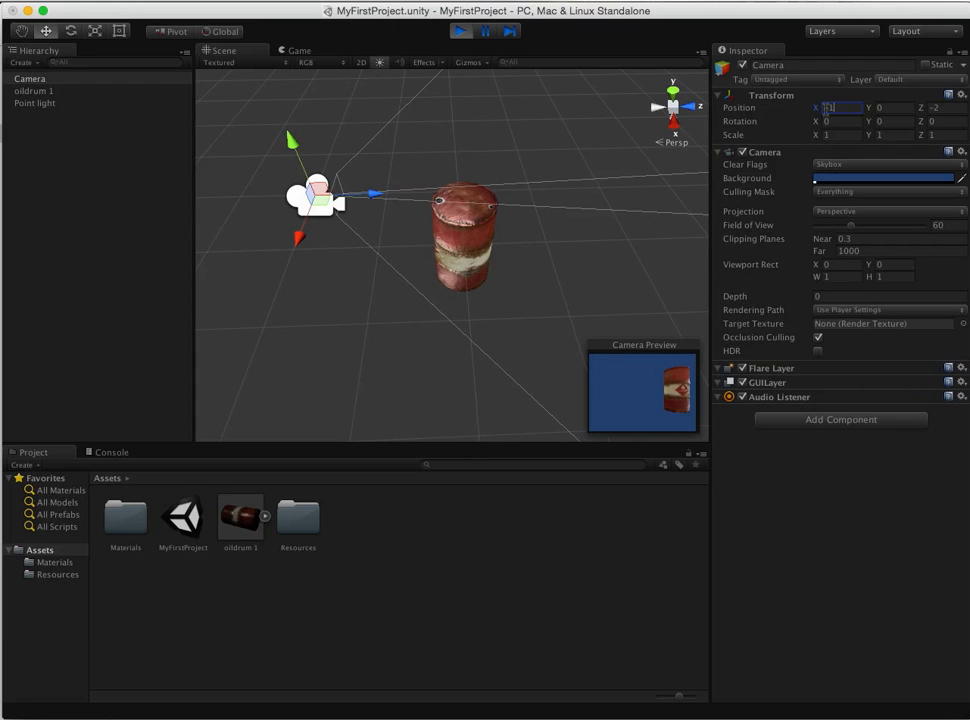
{"action": "key", "text": "BackSpace"}
{"action": "key", "text": "BackSpace"}
{"action": "type", "text": "0"}
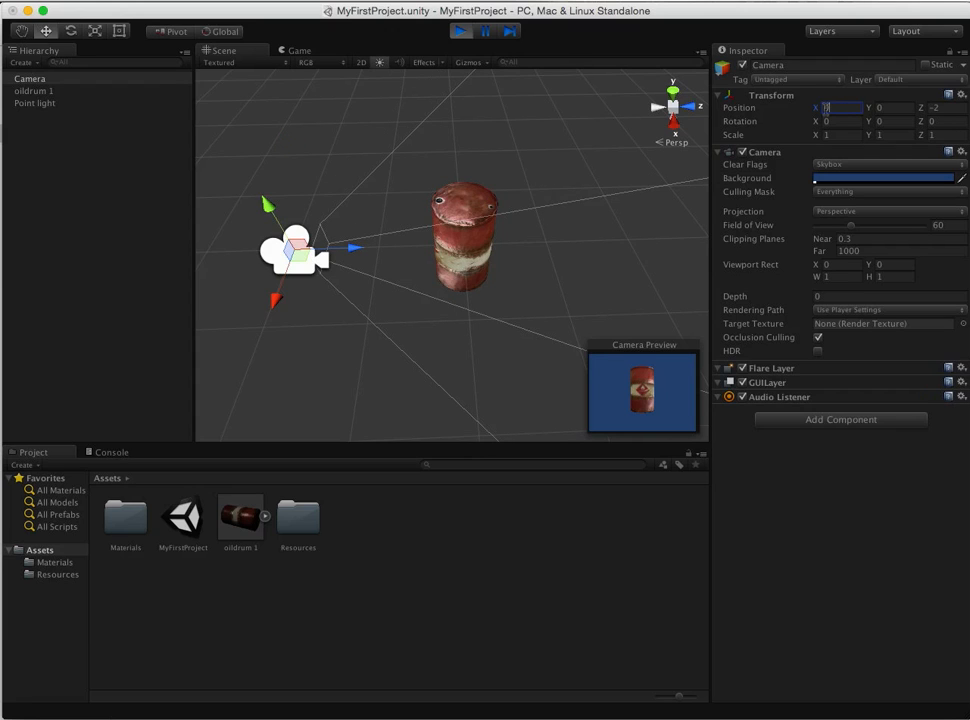
- Try moving the camera farther from the oil drum, up to a Z position of -5, and restore it to -2
{"action": "left_click", "coordinate": [930, 107]}
{"action": "type", "text": "-"}
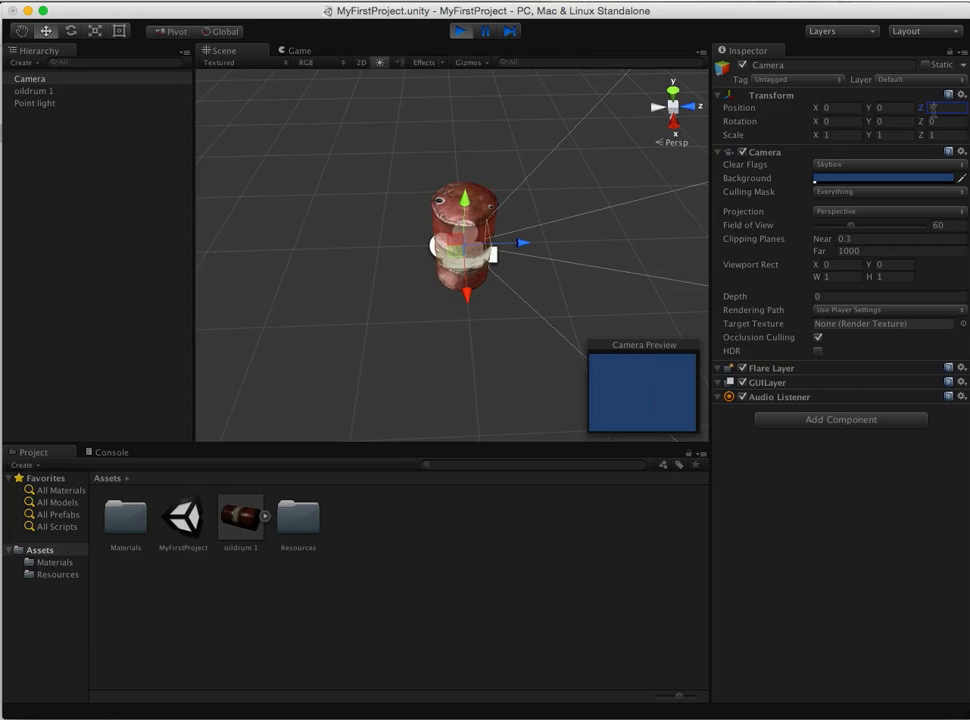
{"action": "type", "text": "10"}
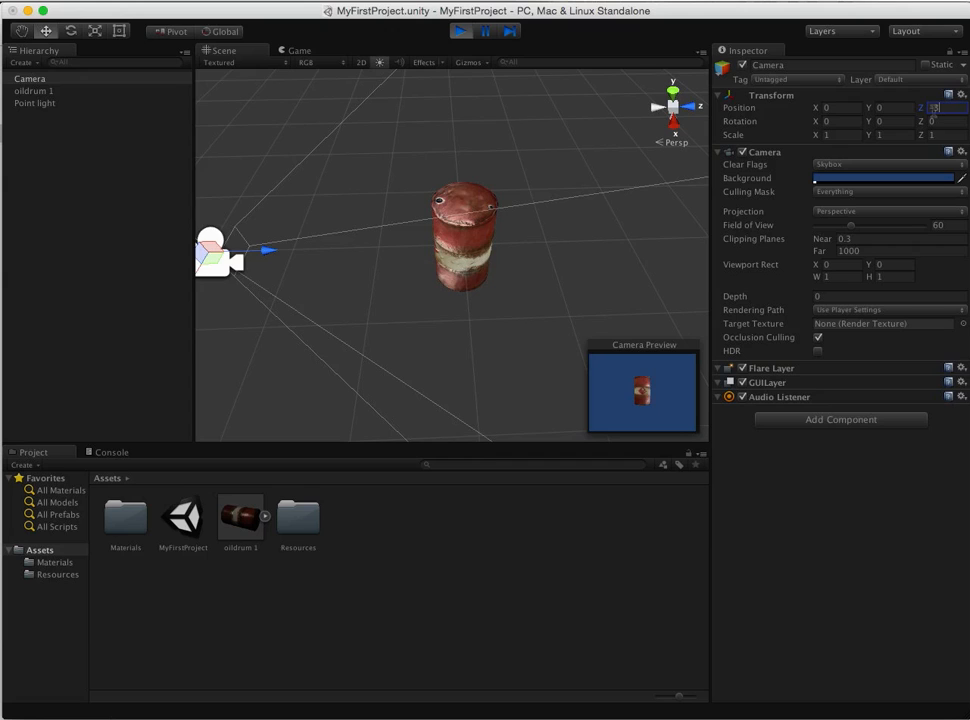
{"action": "key", "text": "BackSpace"}
{"action": "key", "text": "BackSpace"}
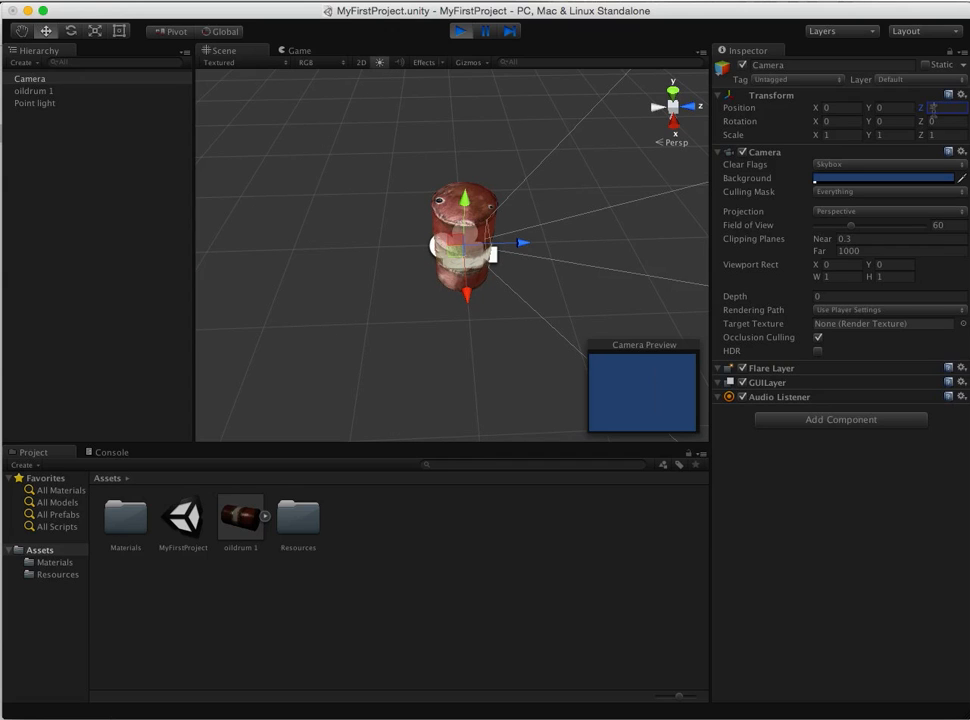
{"action": "type", "text": "1"}
{"action": "key", "text": "BackSpace"}
{"action": "type", "text": "5"}
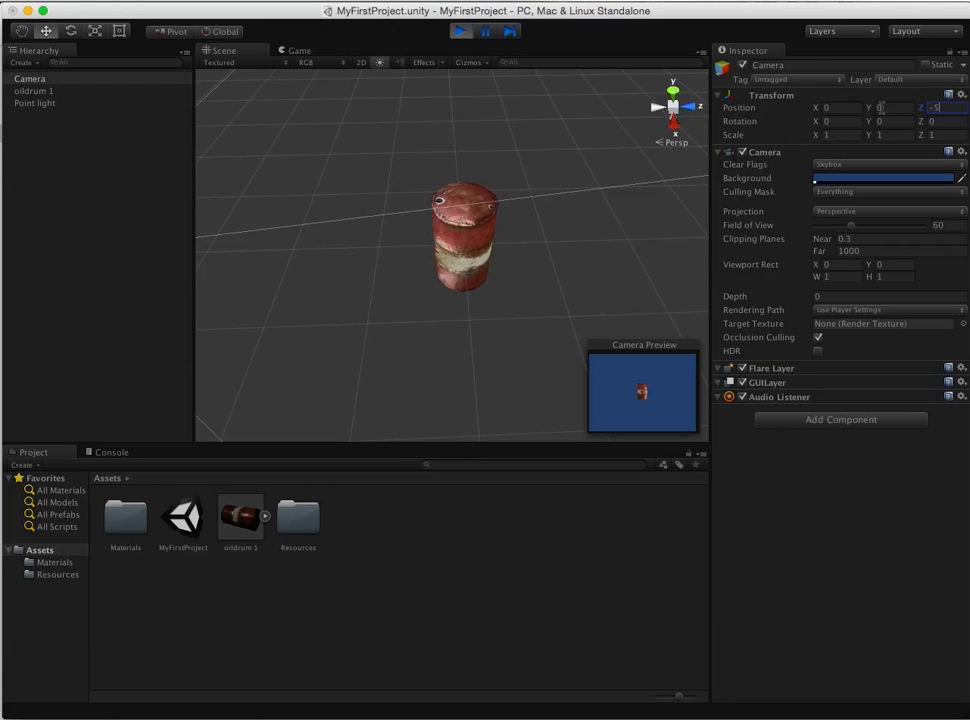
{"action": "left_click", "coordinate": [880, 107]}
{"action": "left_click", "coordinate": [940, 107]}
{"action": "type", "text": "-2"}
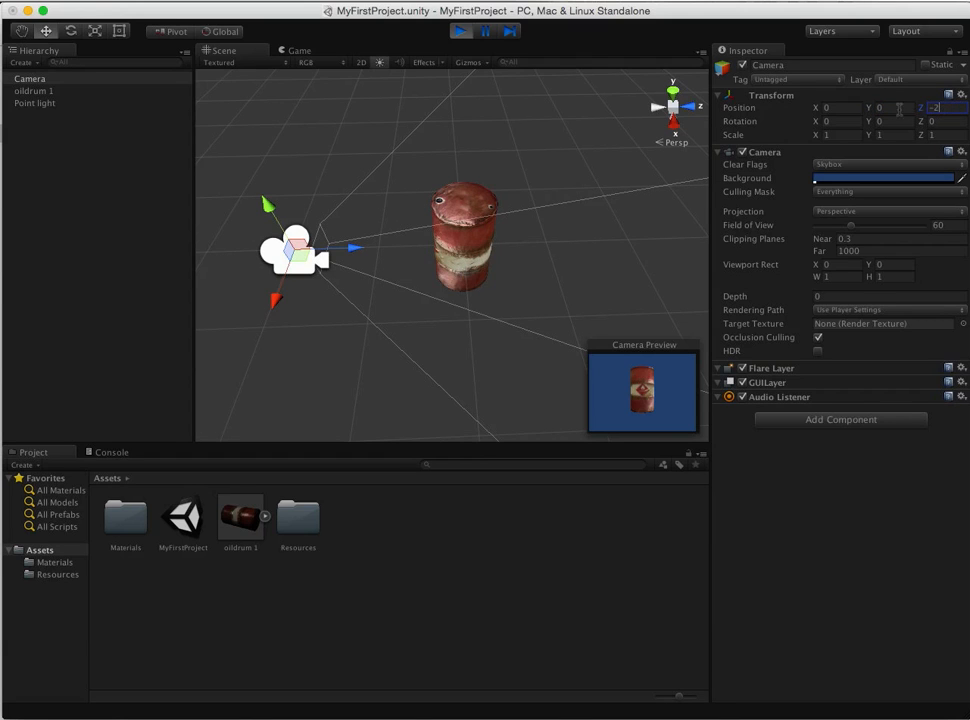
- Try a Y position of 1 for the camera and reset it to 0
{"action": "left_click", "coordinate": [880, 107]}
{"action": "type", "text": "1"}
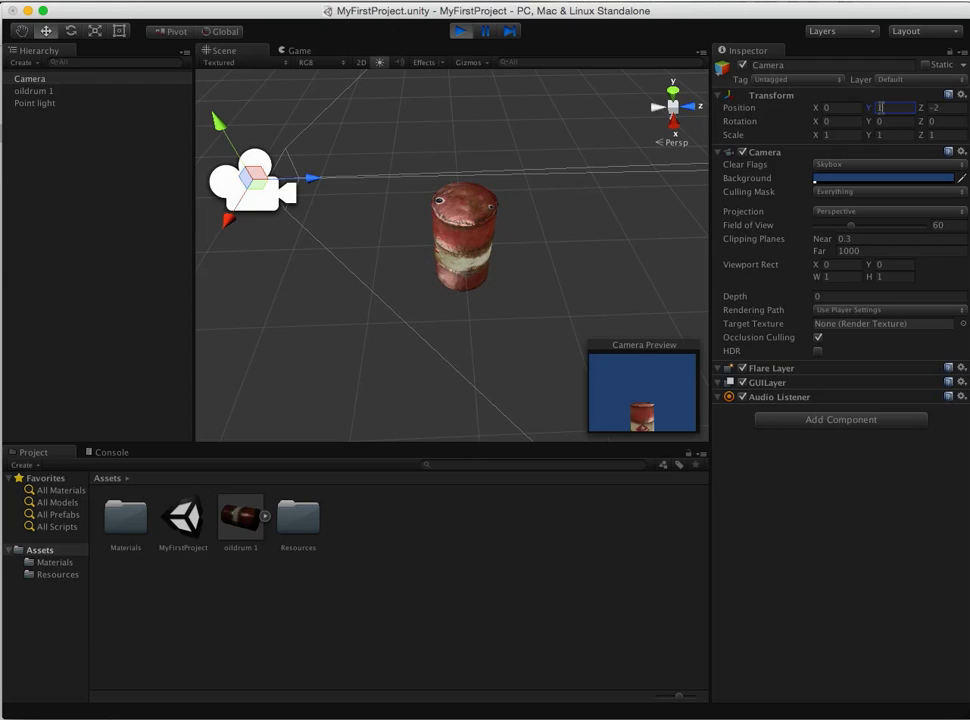
{"action": "key", "text": "BackSpace"}
{"action": "type", "text": "0"}
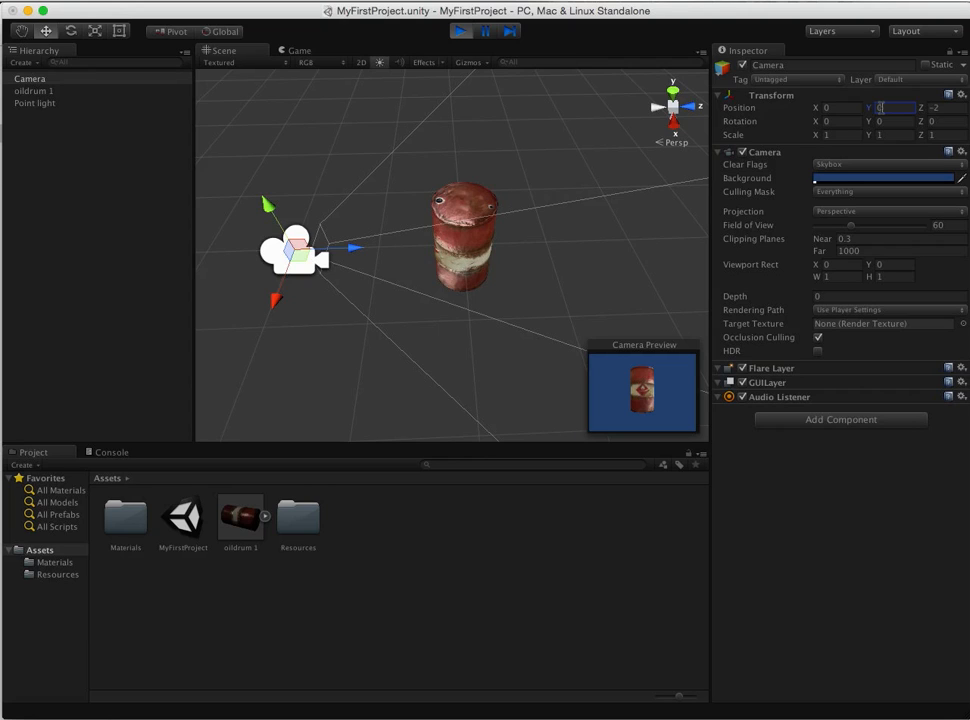
- Switch the camera's projection to Orthographic and back to Perspective, and set its field of view to 62
{"action": "left_click", "coordinate": [964, 212]}
{"action": "left_click", "coordinate": [955, 224]}
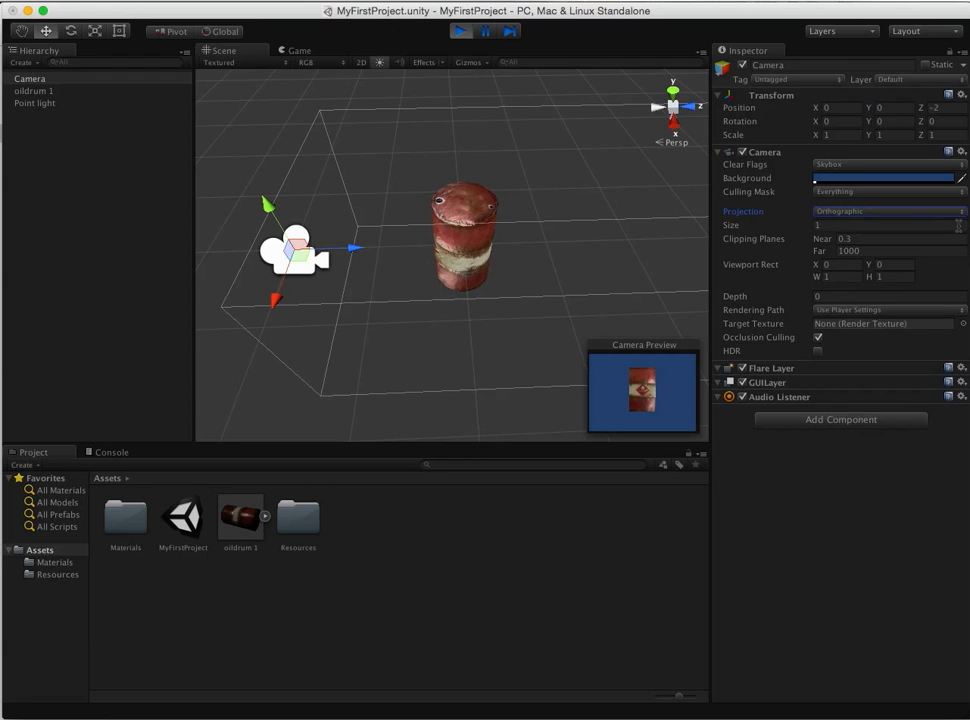
{"action": "left_click", "coordinate": [958, 211]}
{"action": "left_click", "coordinate": [955, 200]}
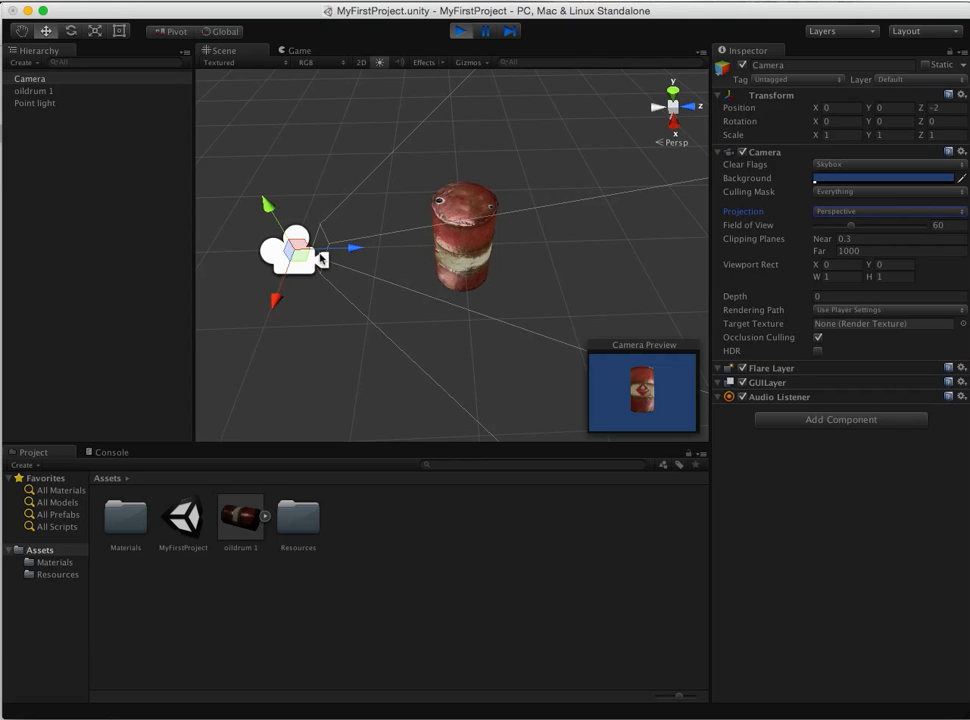
{"action": "mouse_move", "coordinate": [852, 230]}
{"action": "left_mouse_down"}
{"action": "mouse_move", "coordinate": [864, 228]}
{"action": "mouse_move", "coordinate": [841, 229]}
{"action": "mouse_move", "coordinate": [863, 229]}
{"action": "mouse_move", "coordinate": [846, 229]}
{"action": "mouse_move", "coordinate": [854, 228]}
{"action": "left_mouse_up"}
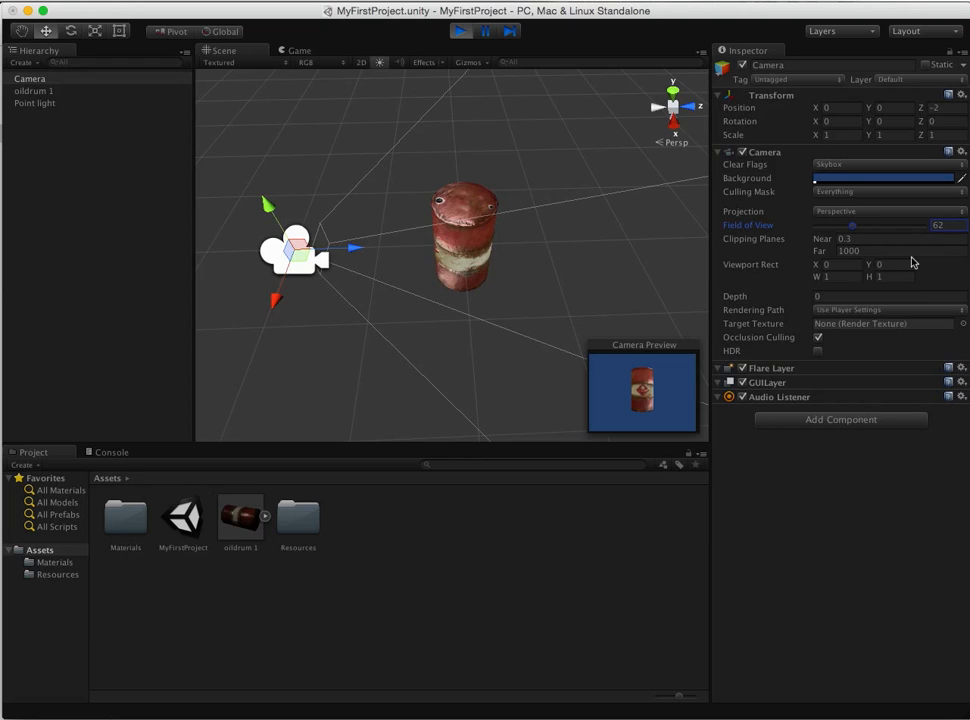
- Try a near clipping plane of 10 for the camera, examine its frustum, and restore the value to 0.3
{"action": "left_click", "coordinate": [843, 239]}
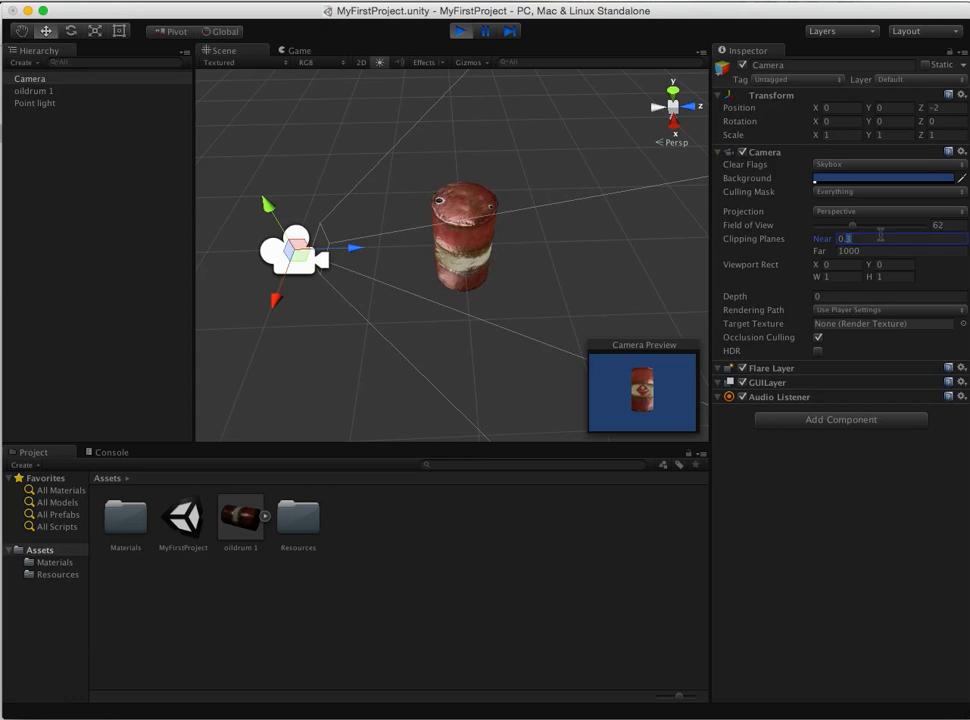
{"action": "key", "text": "BackSpace"}
{"action": "type", "text": "10"}
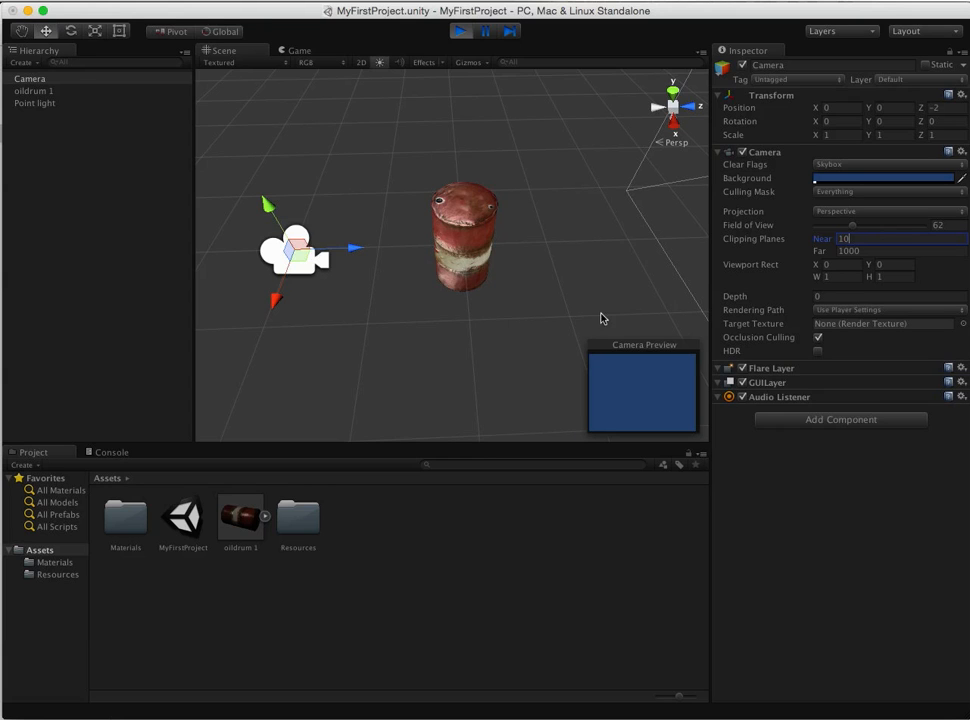
{"action": "scroll", "coordinate": [418, 324], "scroll_direction": "down", "scroll_amount": 5}
{"action": "scroll", "coordinate": [418, 324], "scroll_direction": "down", "scroll_amount": 4}
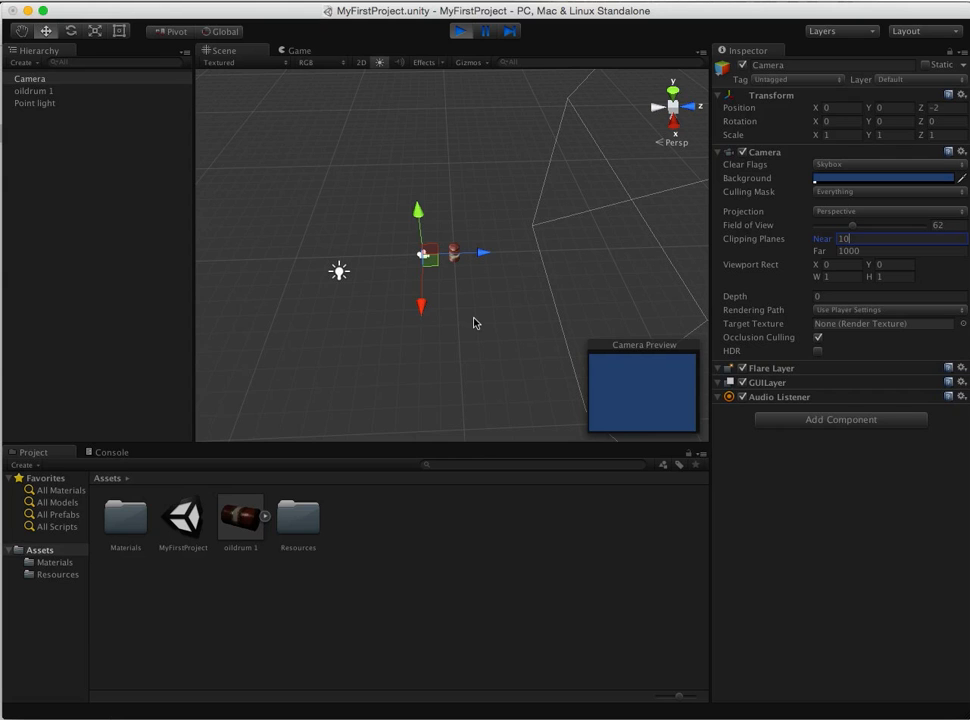
{"action": "scroll", "coordinate": [474, 323], "scroll_direction": "up", "scroll_amount": 6}
{"action": "scroll", "coordinate": [474, 323], "scroll_direction": "up", "scroll_amount": 4}
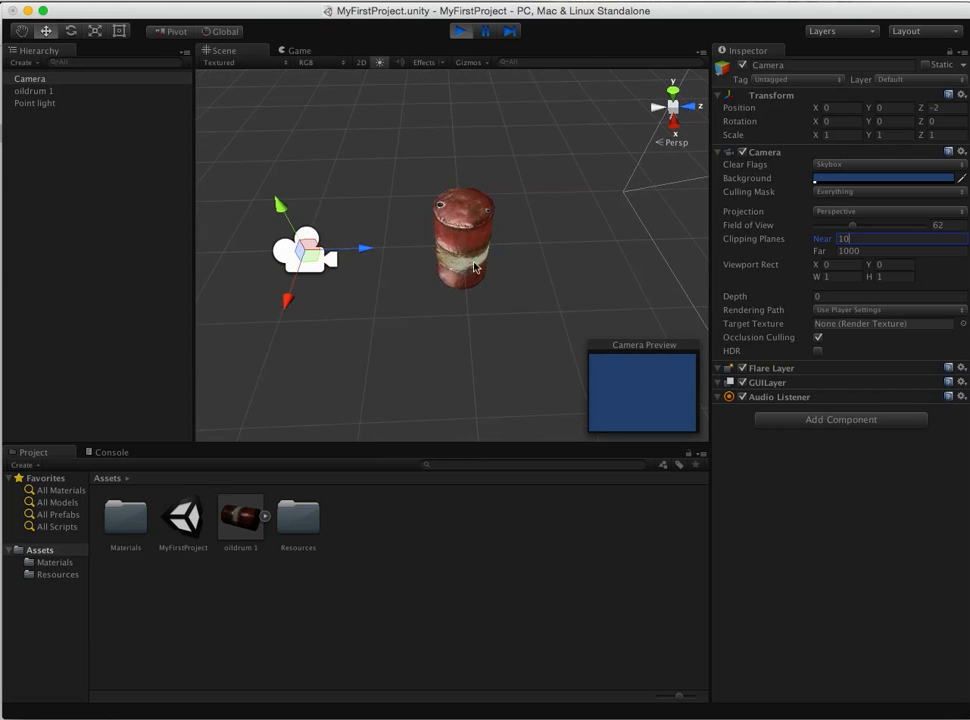
{"action": "left_click", "coordinate": [651, 396]}
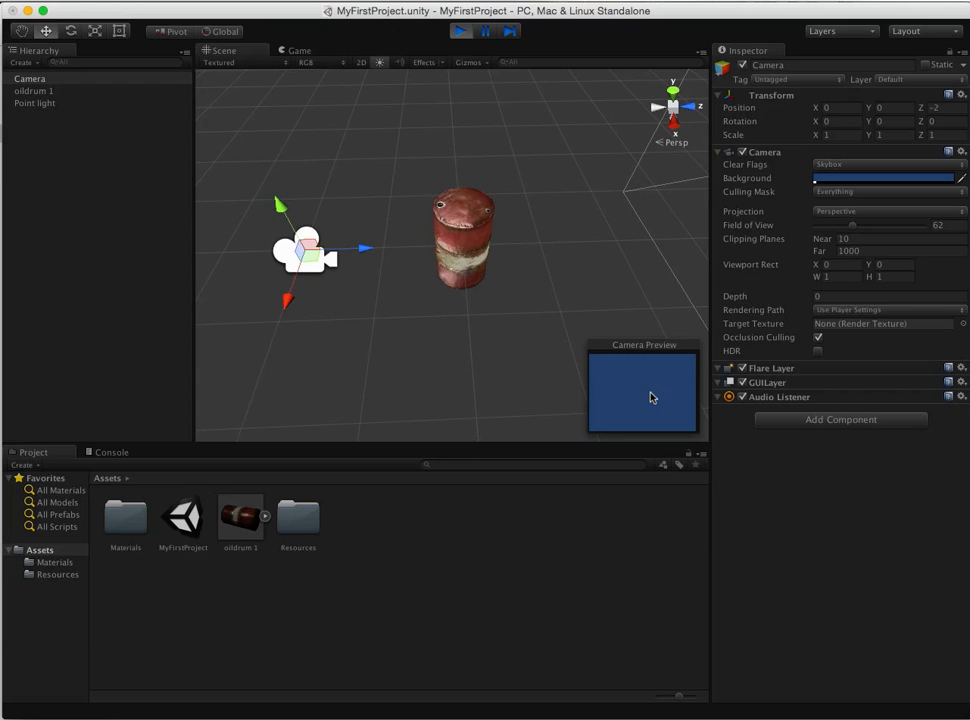
{"action": "left_click", "coordinate": [843, 239]}
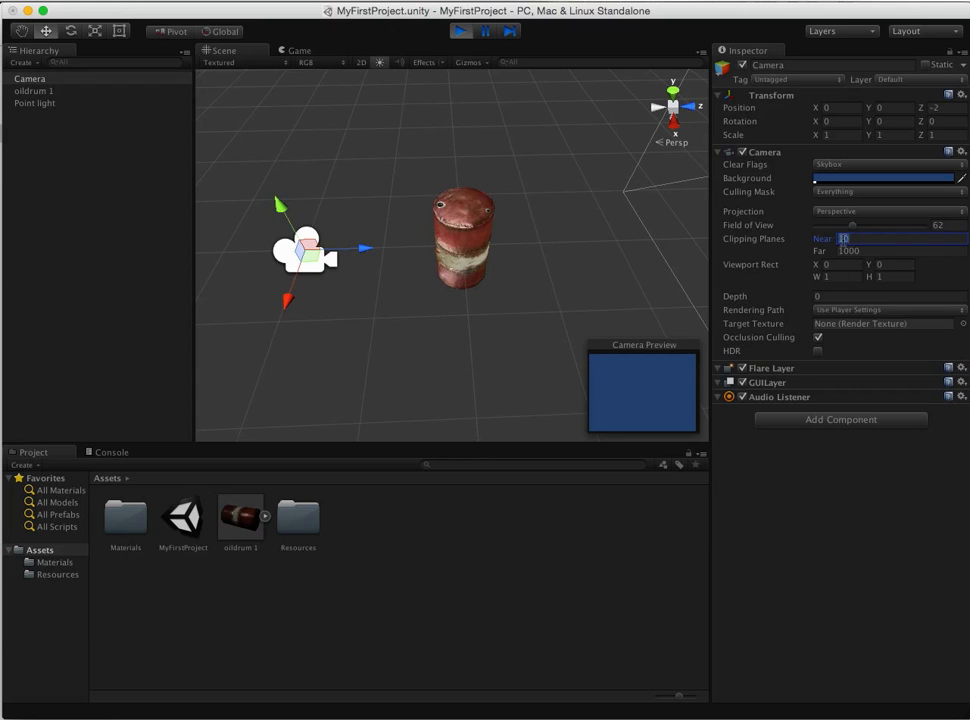
{"action": "type", "text": "0.3"}
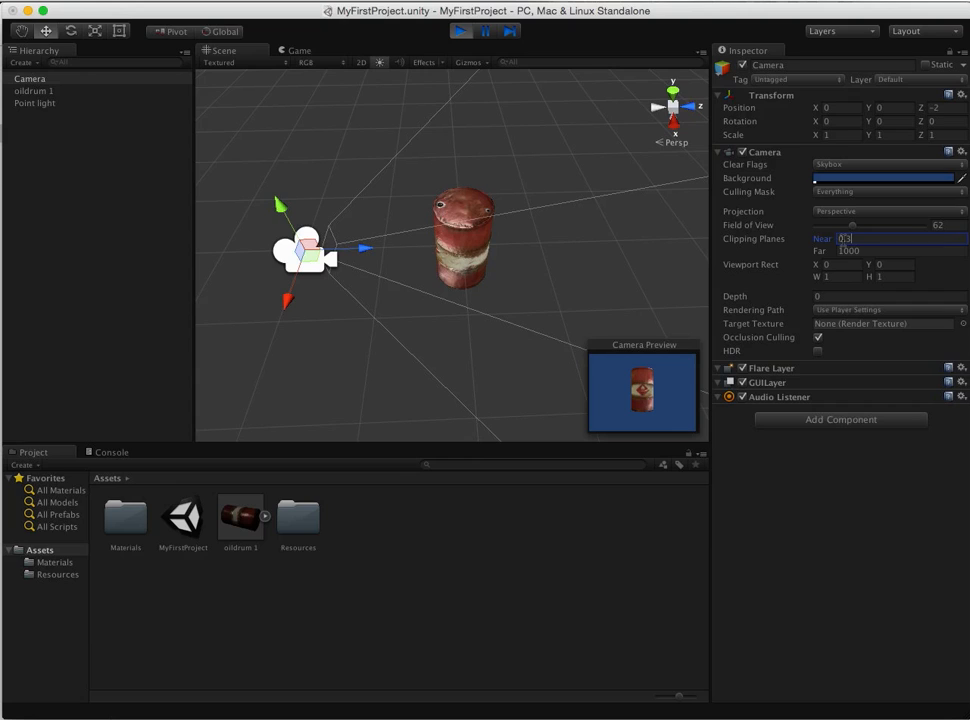
- Set the camera's far clipping plane to 0.5 and check its frustum against the oil drum
{"action": "left_click", "coordinate": [846, 251]}
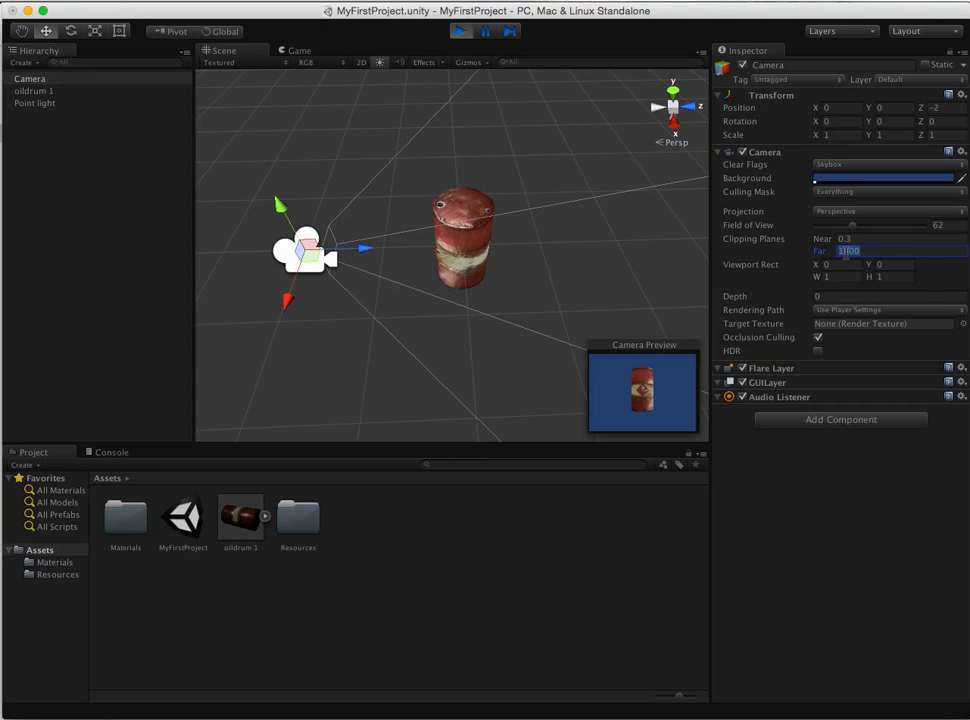
{"action": "type", "text": "0.5"}
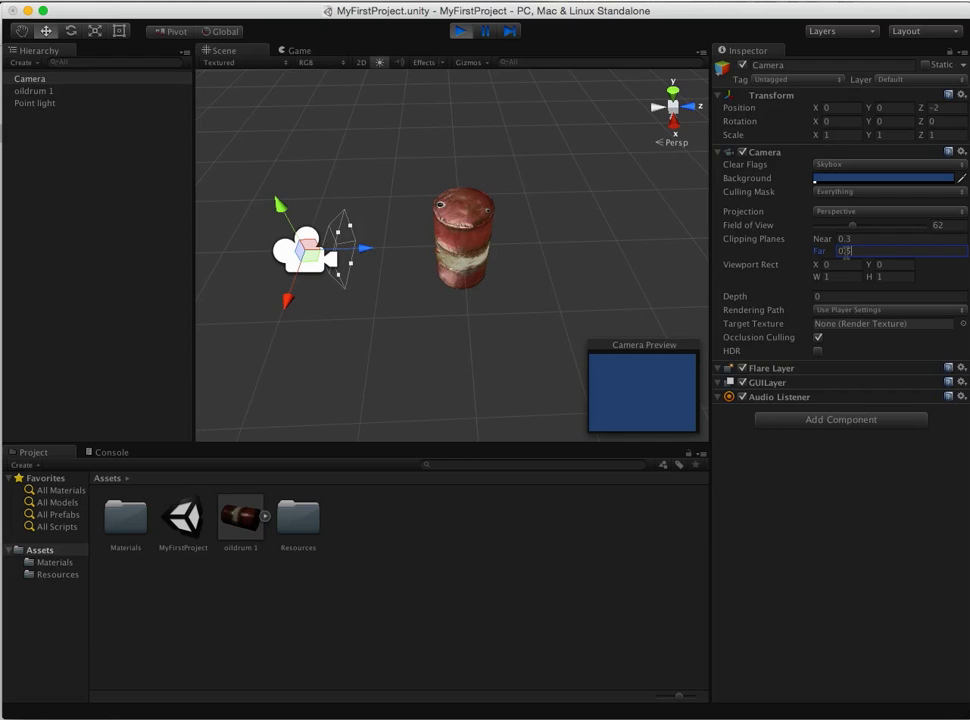
{"action": "left_click", "coordinate": [452, 255]}
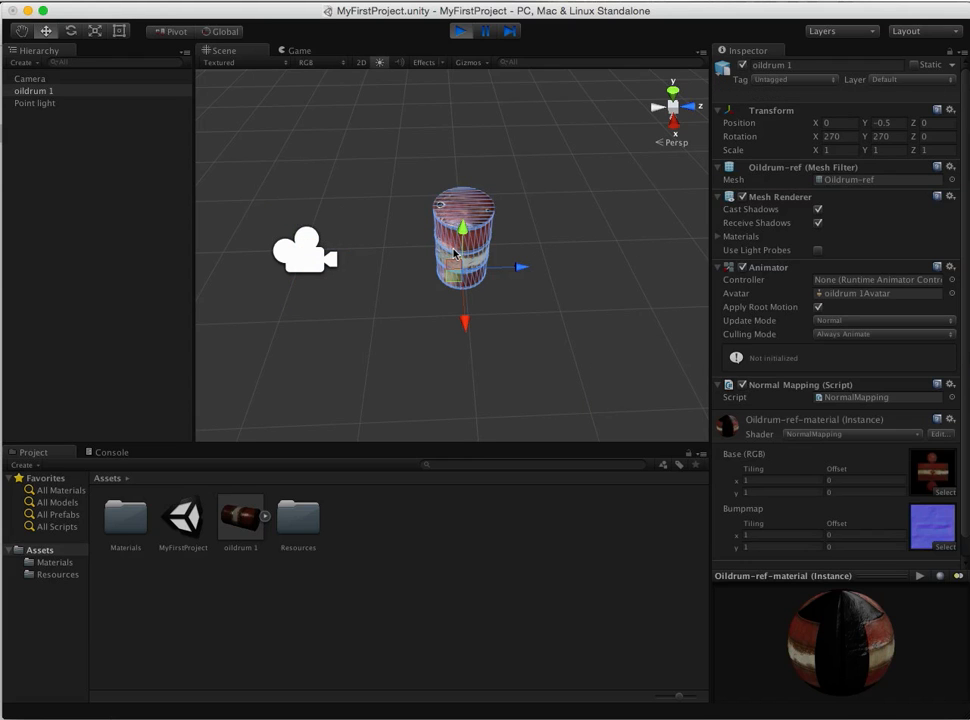
{"action": "left_click", "coordinate": [308, 263]}
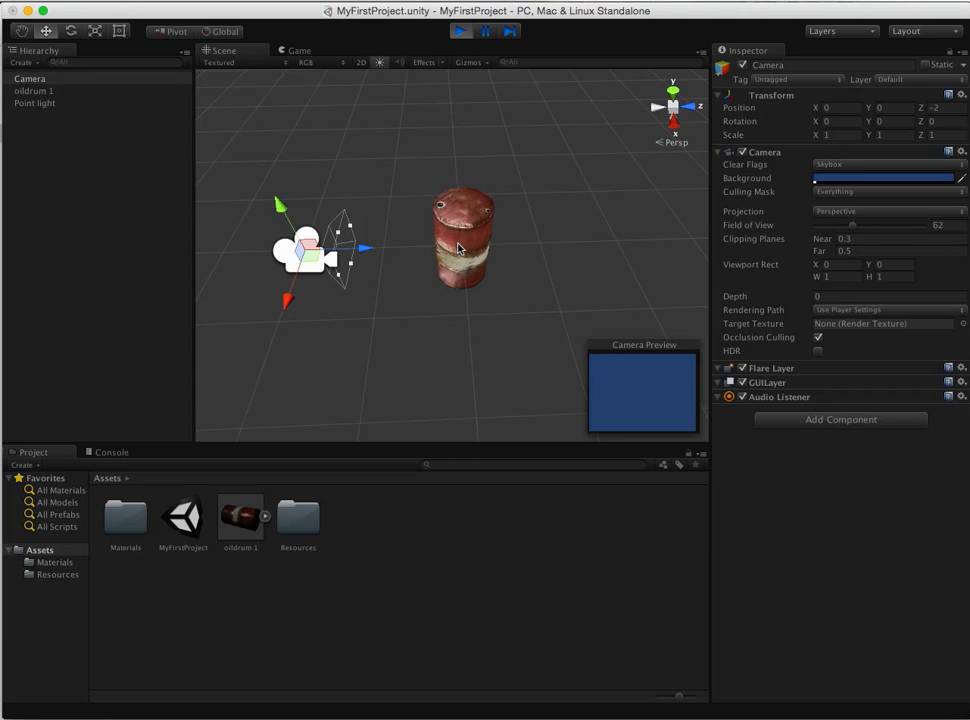
{"action": "left_click", "coordinate": [640, 385]}
- Move the oil drum along Z to -1.5, and pull the camera back to a Z position of about -2.163
{"action": "left_click", "coordinate": [466, 243]}
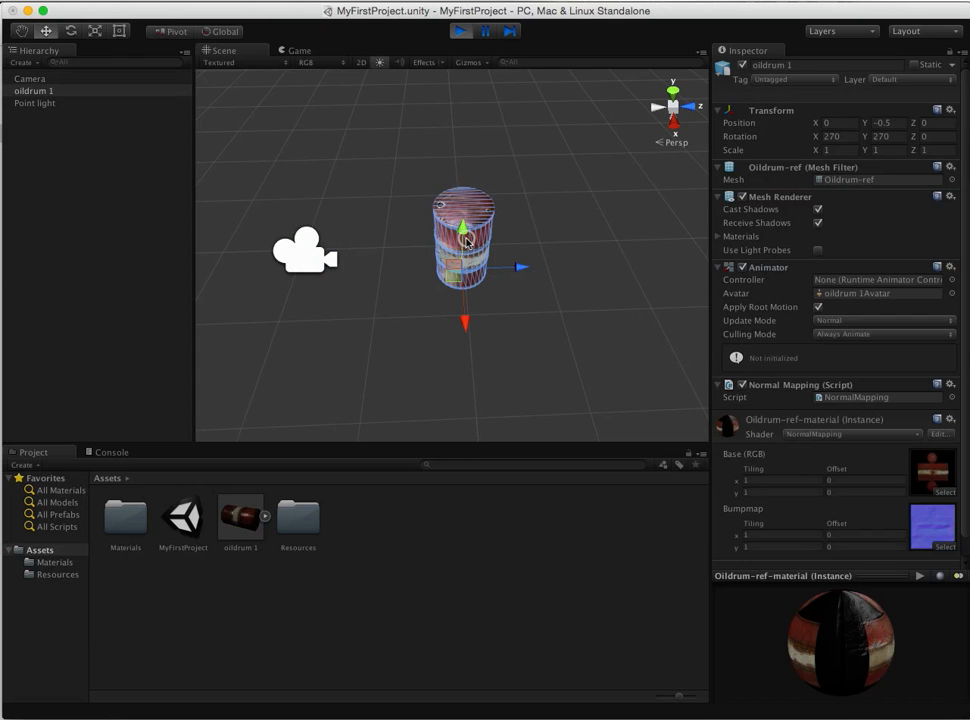
{"action": "left_click_drag", "start_coordinate": [520, 268], "coordinate": [406, 278]}
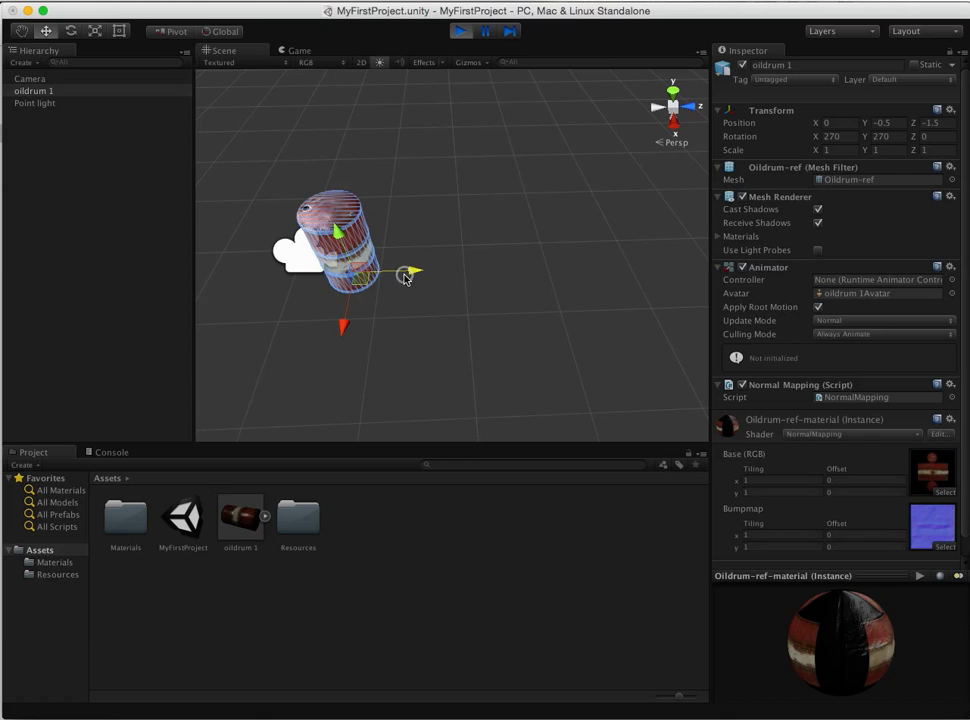
{"action": "left_click", "coordinate": [290, 255]}
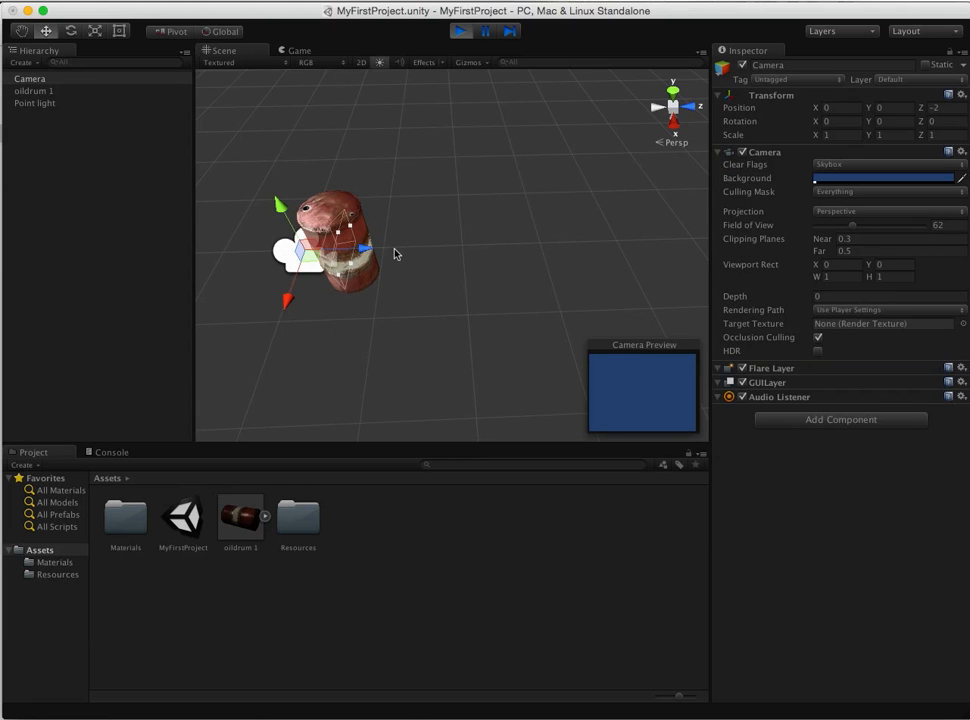
{"action": "mouse_move", "coordinate": [370, 248]}
{"action": "left_mouse_down"}
{"action": "mouse_move", "coordinate": [383, 254]}
{"action": "mouse_move", "coordinate": [361, 256]}
{"action": "left_mouse_up"}
{"action": "left_click_drag", "start_coordinate": [356, 255], "coordinate": [352, 254]}
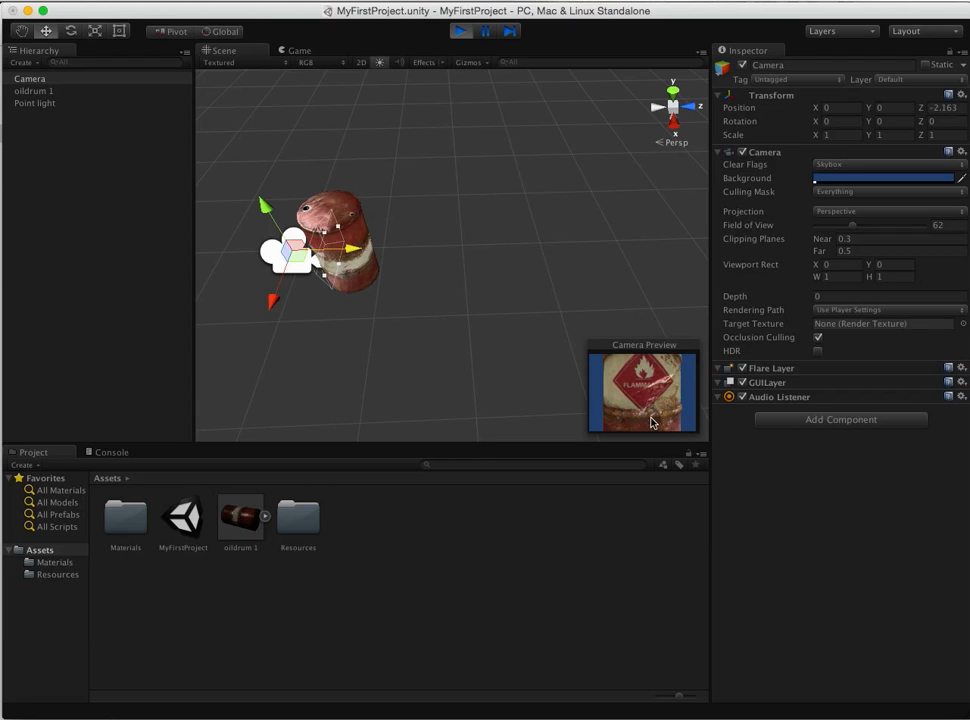
- Move the oil drum along Z to 0, and set the camera's far clipping plane to 1000
{"action": "left_click", "coordinate": [352, 226]}
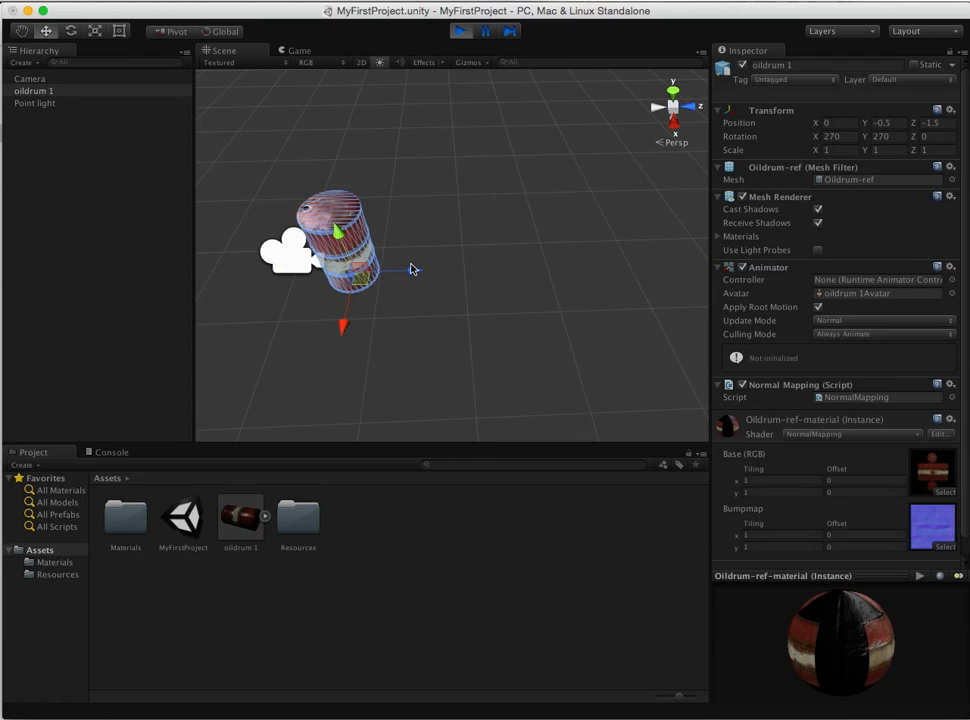
{"action": "left_click_drag", "start_coordinate": [411, 270], "coordinate": [528, 272]}
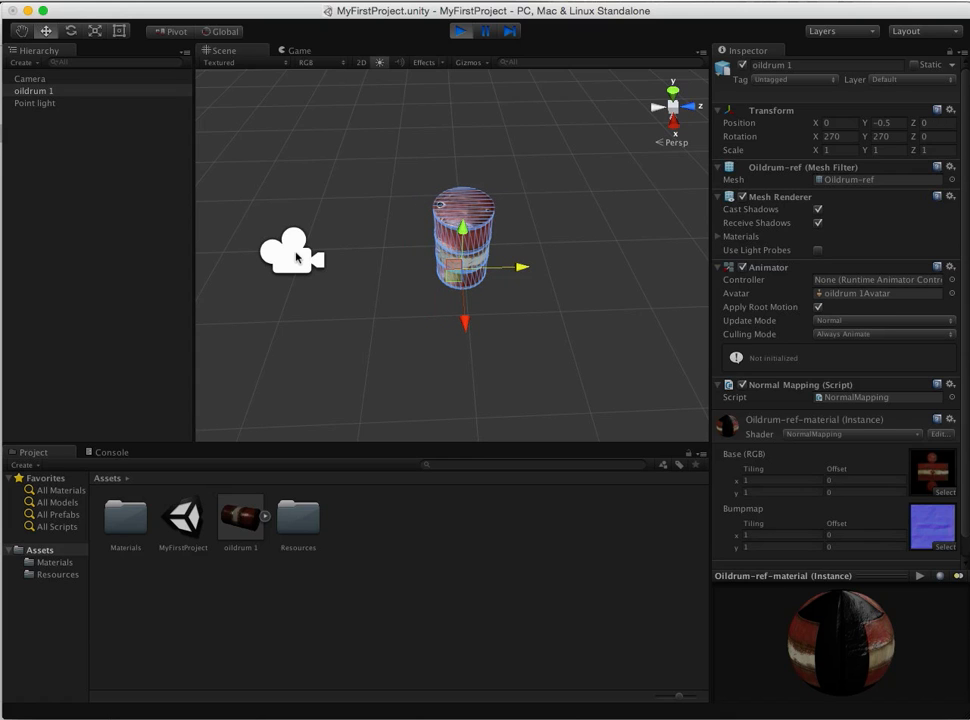
{"action": "left_click", "coordinate": [287, 252]}
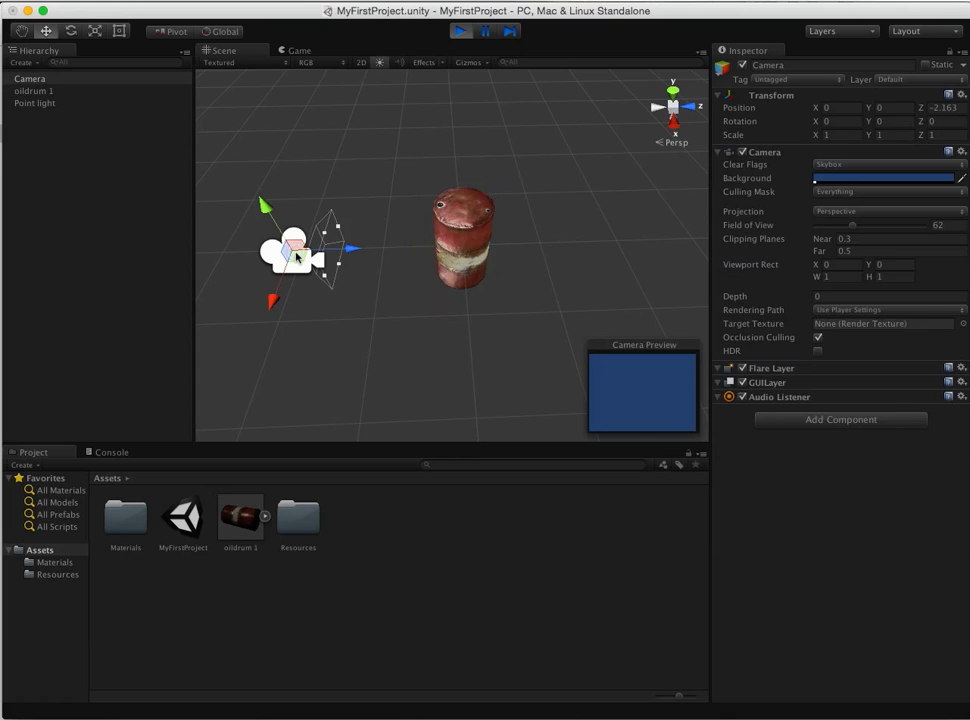
{"action": "left_click", "coordinate": [845, 251]}
{"action": "type", "text": "10"}
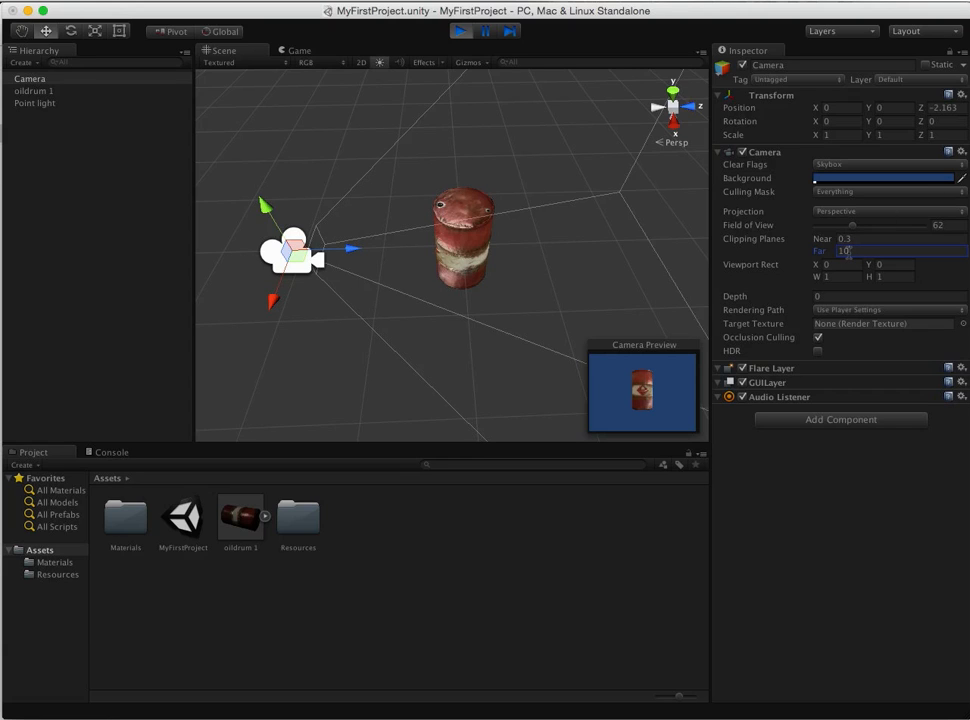
{"action": "type", "text": "00"}
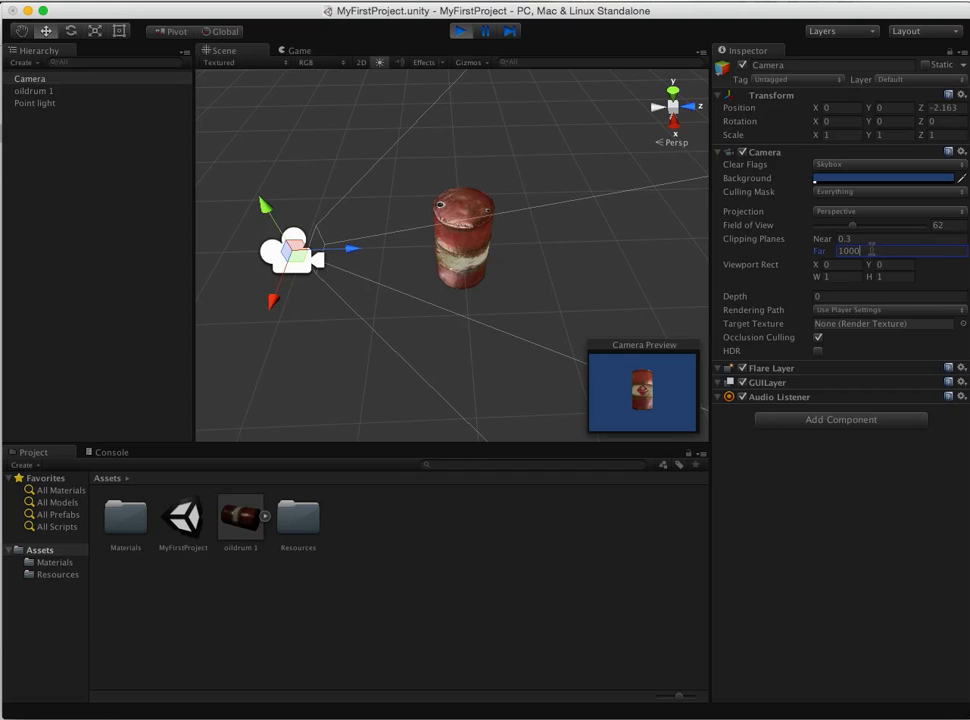
{"action": "double_click", "coordinate": [871, 250]}
{"action": "left_click", "coordinate": [873, 240]}
{"action": "left_click", "coordinate": [873, 250]}
- Try a viewport rect width of 2 for the camera, compare the preview, and restore the width to 1
{"action": "left_click", "coordinate": [832, 264]}
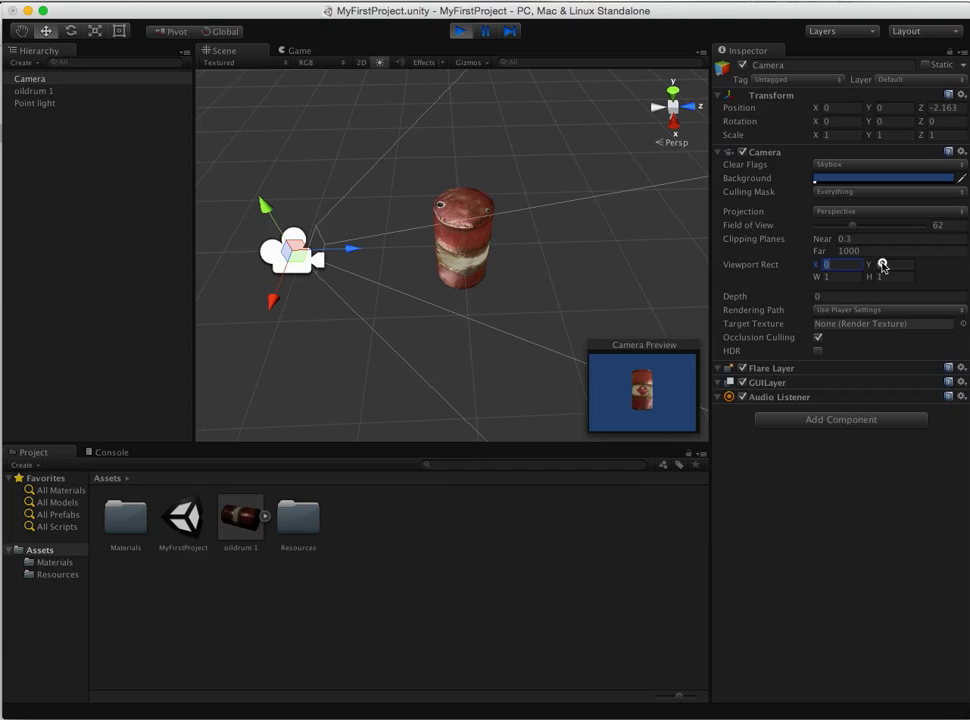
{"action": "left_click", "coordinate": [879, 264]}
{"action": "left_click", "coordinate": [826, 277]}
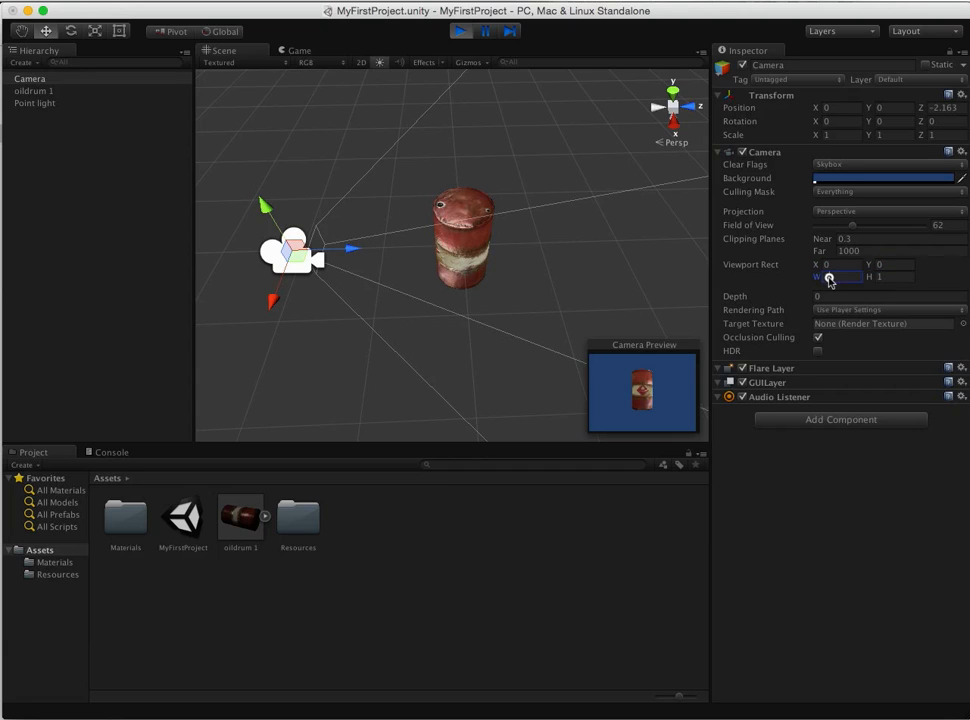
{"action": "left_click", "coordinate": [884, 277]}
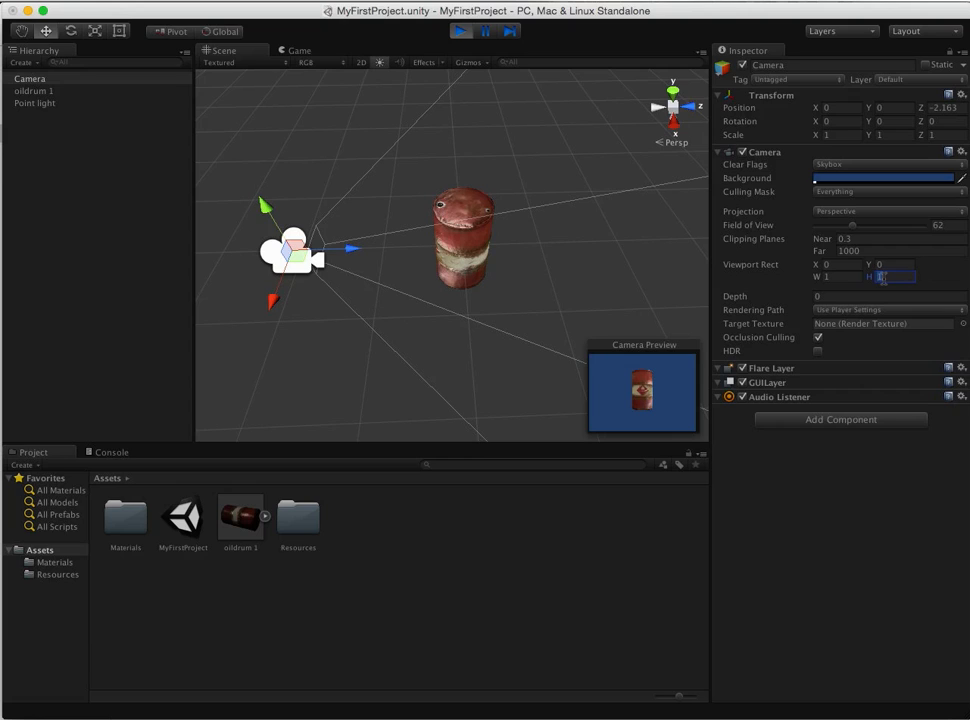
{"action": "left_click", "coordinate": [825, 277]}
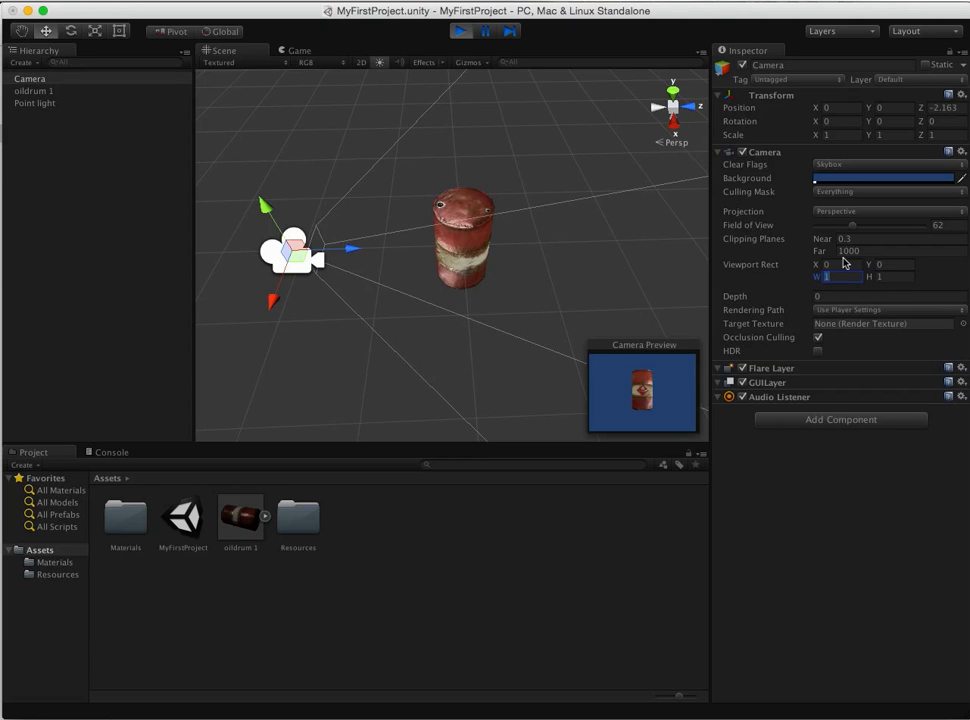
{"action": "type", "text": "2"}
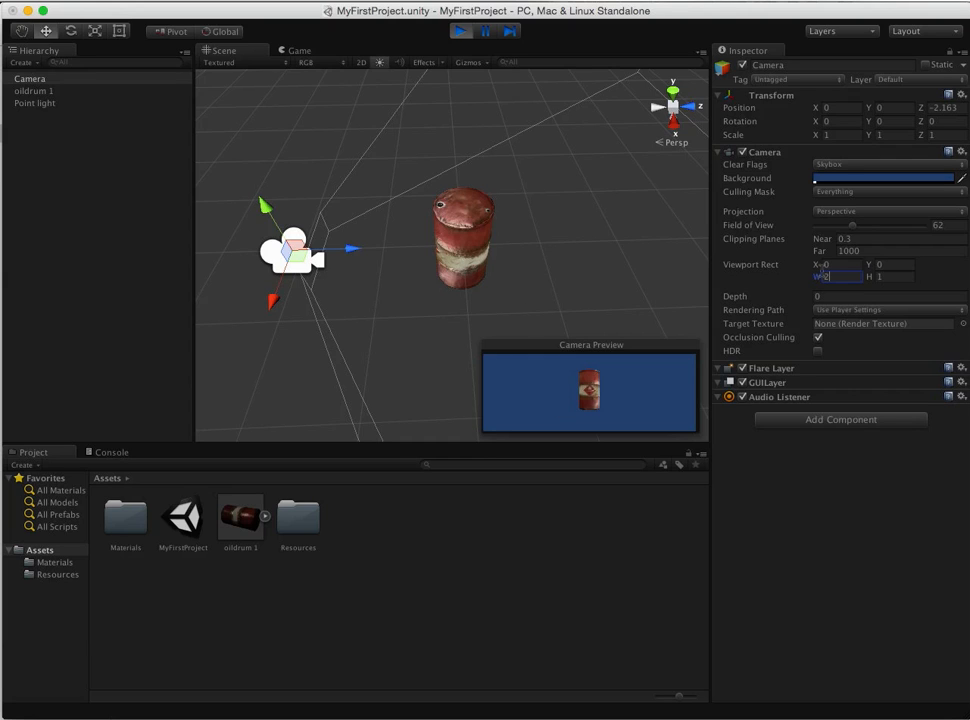
{"action": "key", "text": "BackSpace"}
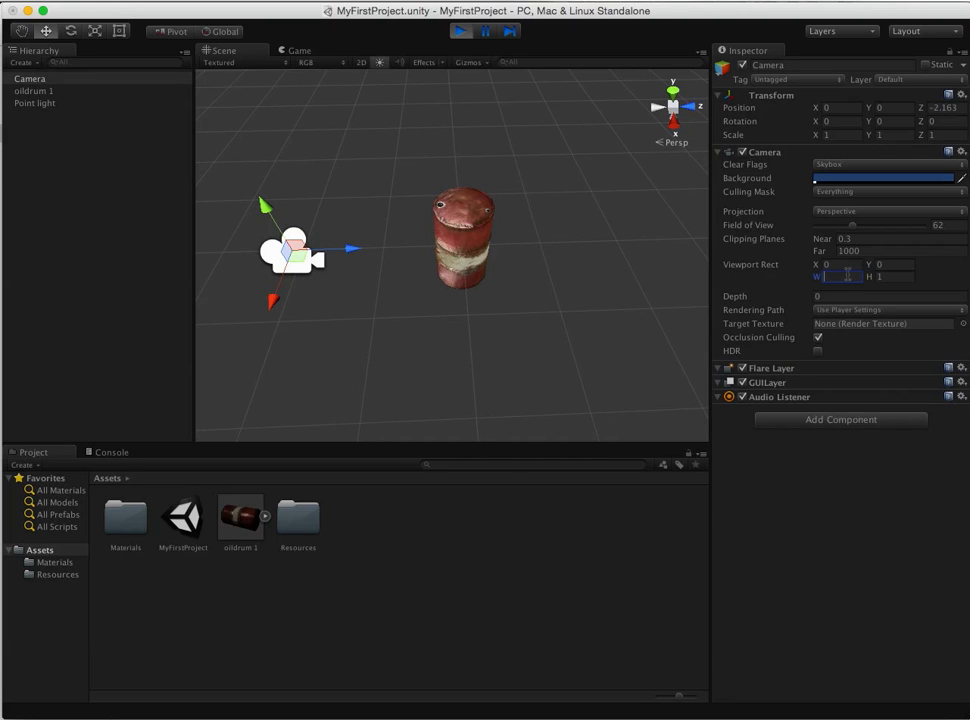
{"action": "type", "text": "1"}
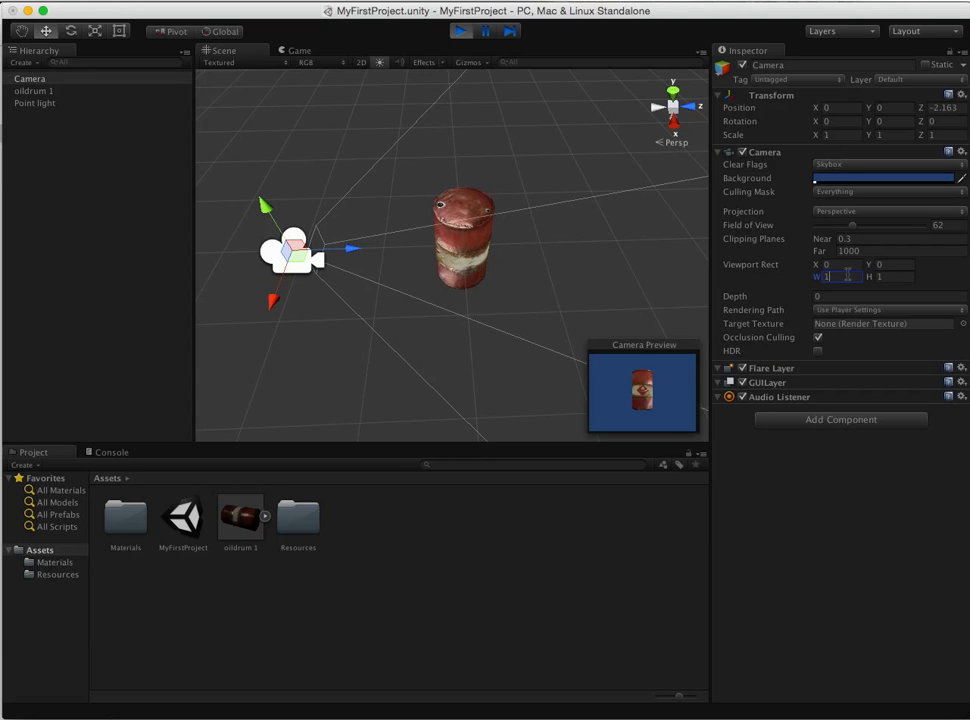
- Set the camera's viewport rect height to 2 and its width to 2
{"action": "left_click", "coordinate": [891, 277]}
{"action": "type", "text": "2"}
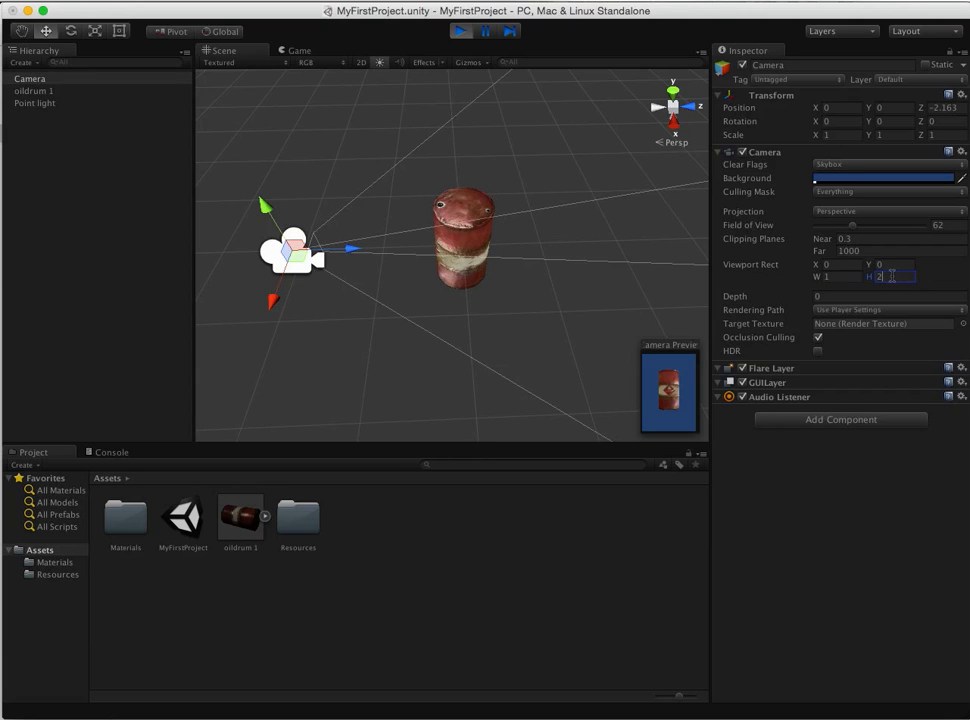
{"action": "left_click", "coordinate": [826, 277]}
{"action": "type", "text": "2"}
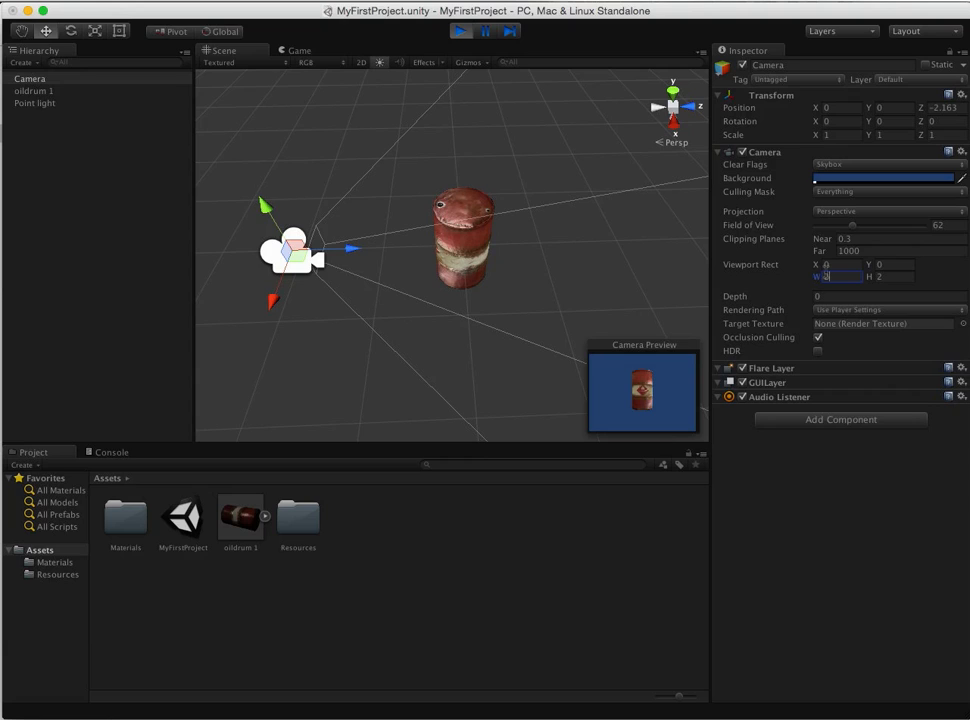
- Try viewport rect X values of 1, 0.2, 0.3 and 0.4 for the camera, and restore X to 0
{"action": "left_click", "coordinate": [833, 264]}
{"action": "type", "text": "1"}
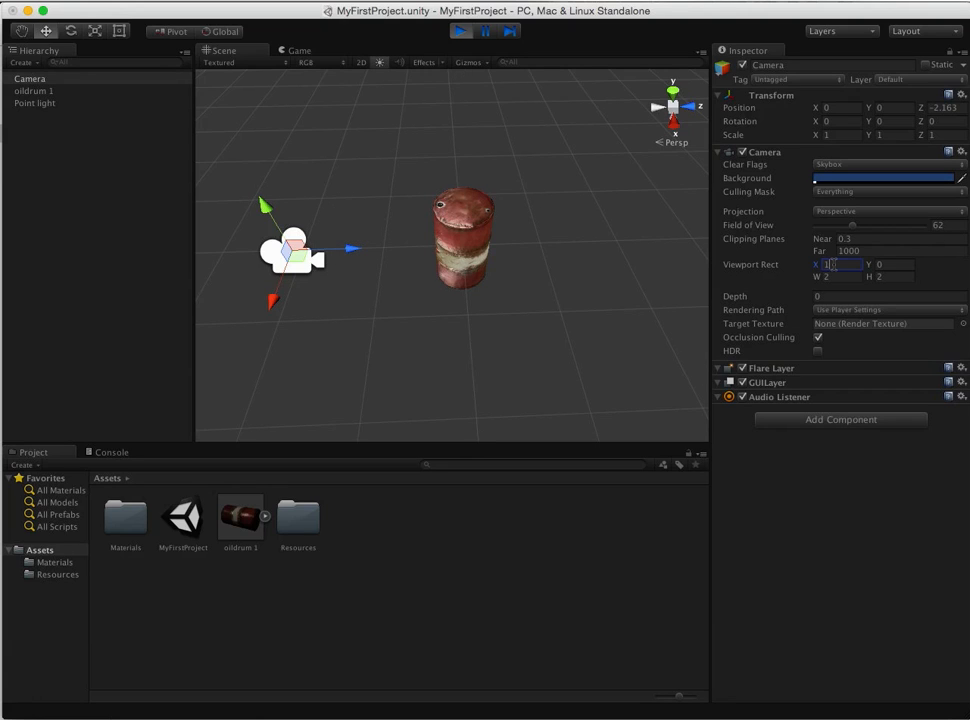
{"action": "key", "text": "BackSpace"}
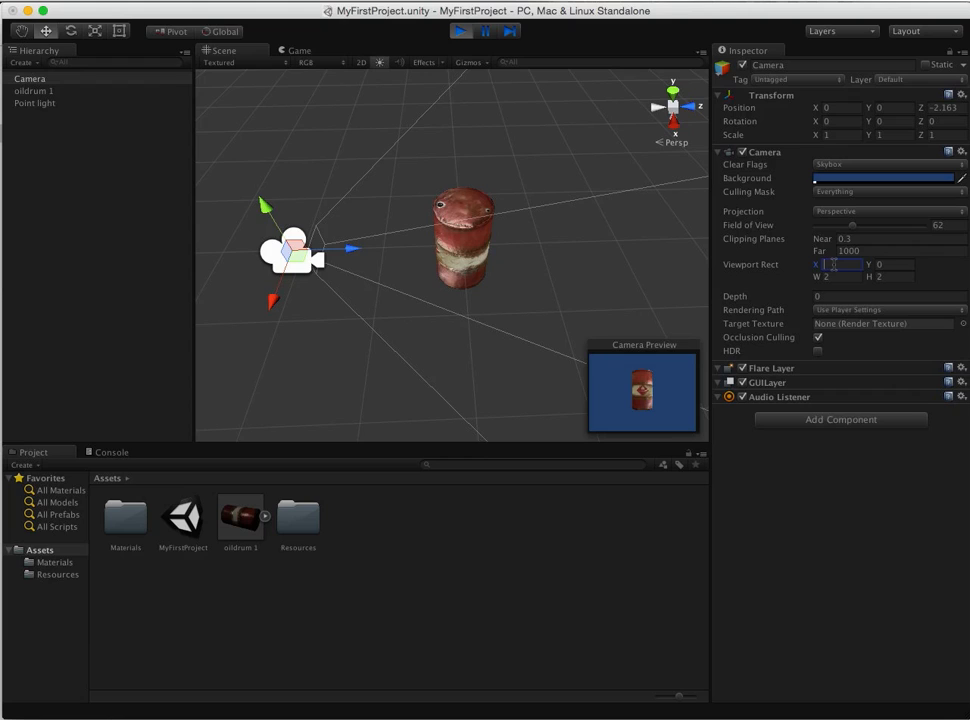
{"action": "type", "text": "0.2"}
{"action": "double_click", "coordinate": [842, 266]}
{"action": "type", "text": "0.3"}
{"action": "key", "text": "BackSpace"}
{"action": "key", "text": "BackSpace"}
{"action": "type", "text": ".4"}
{"action": "key", "text": "BackSpace"}
{"action": "key", "text": "BackSpace"}
{"action": "key", "text": "BackSpace"}
{"action": "type", "text": "0"}
- Finish editing the viewport rect and stop play mode
{"action": "left_click", "coordinate": [885, 265]}
{"action": "left_click", "coordinate": [734, 268]}
{"action": "left_click", "coordinate": [459, 32]}
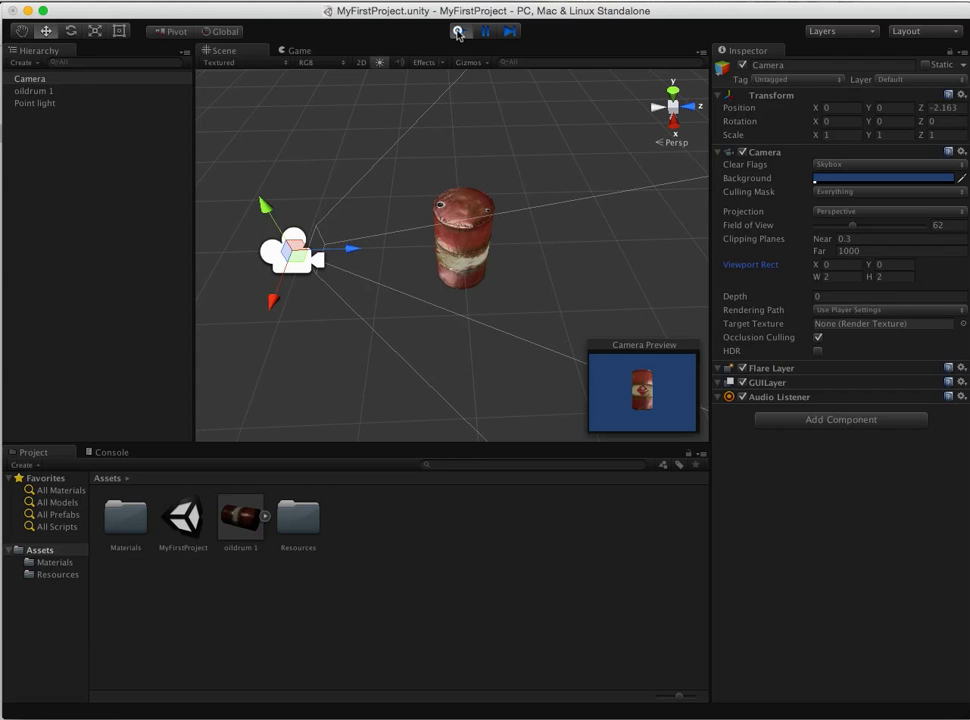